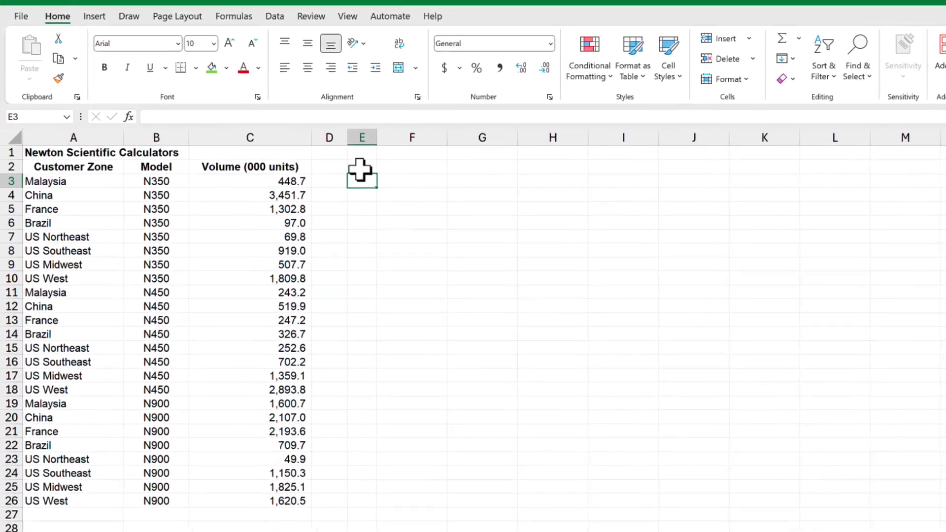
Step: Enter the section label 'a.' in E2 and the heading 'Customer Zone' in F2
click(318, 170)
text(a.)
key(Tab)
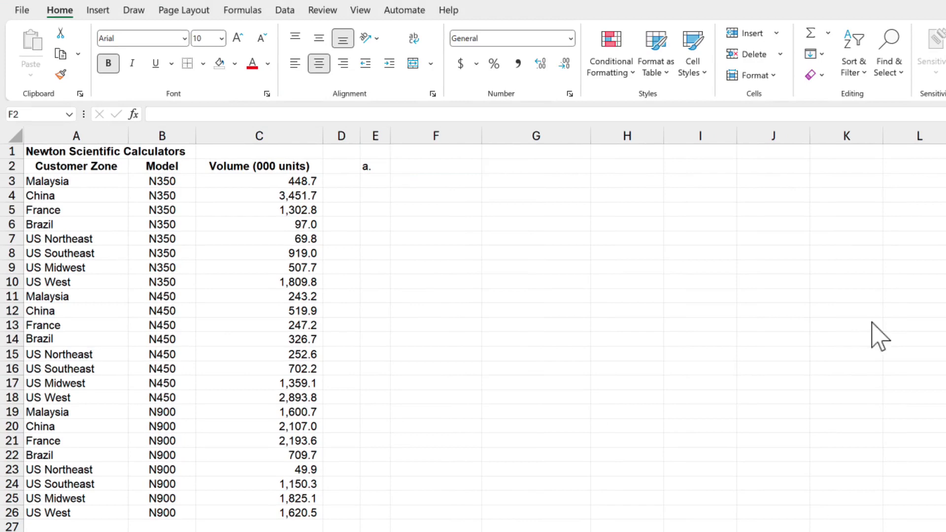
text(Custo)
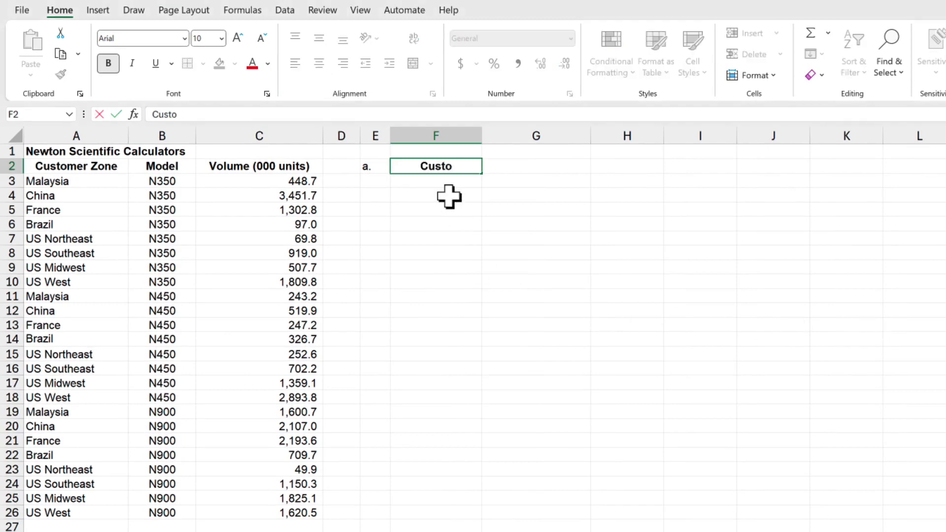
text(mer Zone)
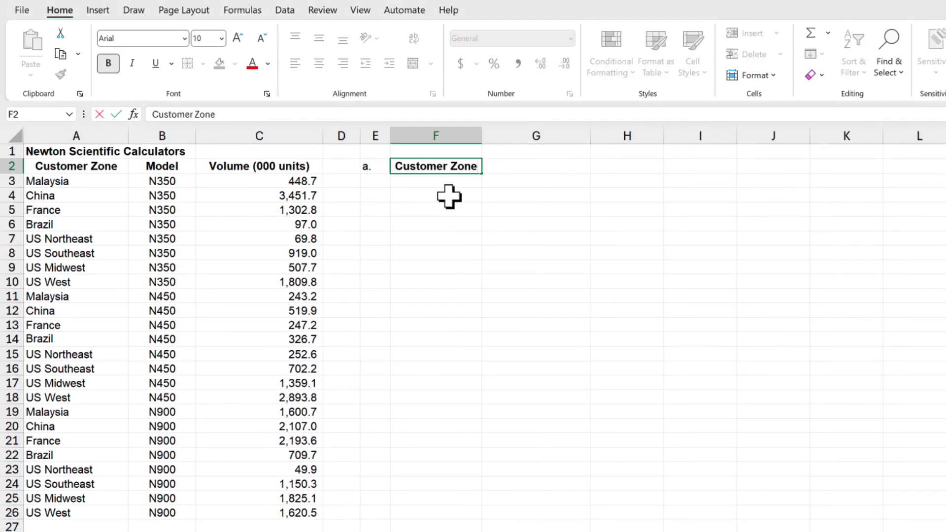
key(Return)
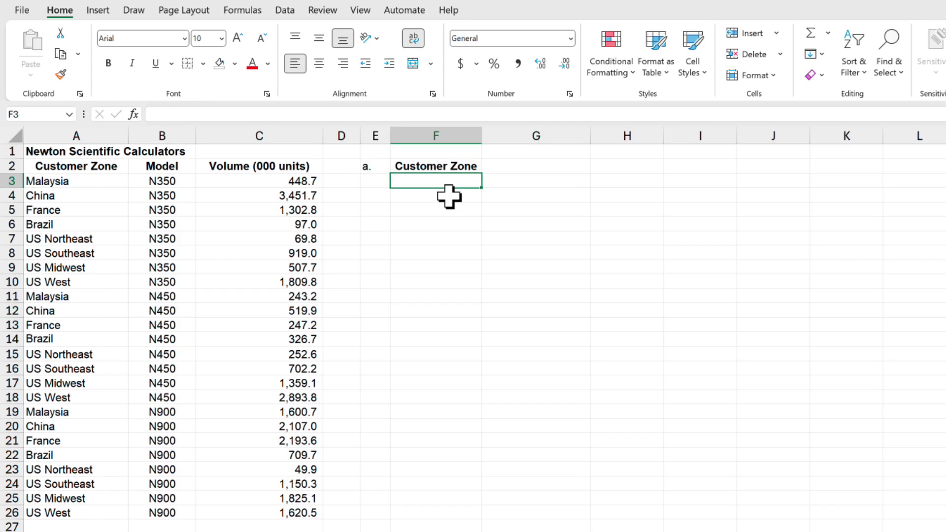
Step: Enter =UNIQUE(A3:A26,,) in F3 to spill the eight distinct zones, Malaysia through US West, into F3:F10
text(=uni)
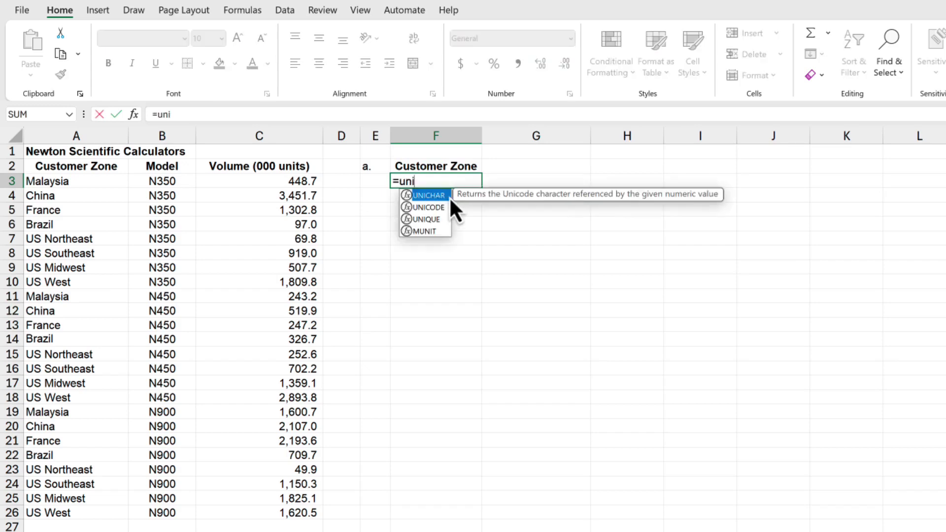
key(Down)
key(Down)
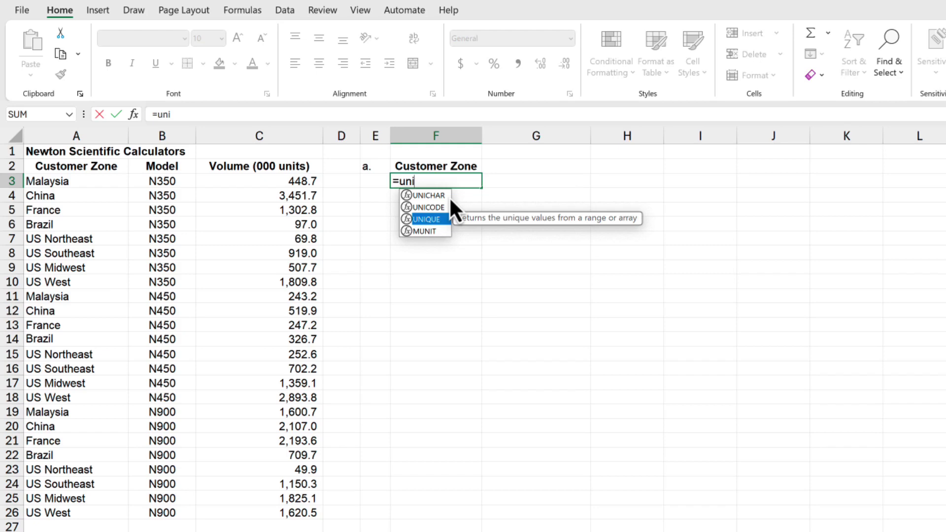
key(Tab)
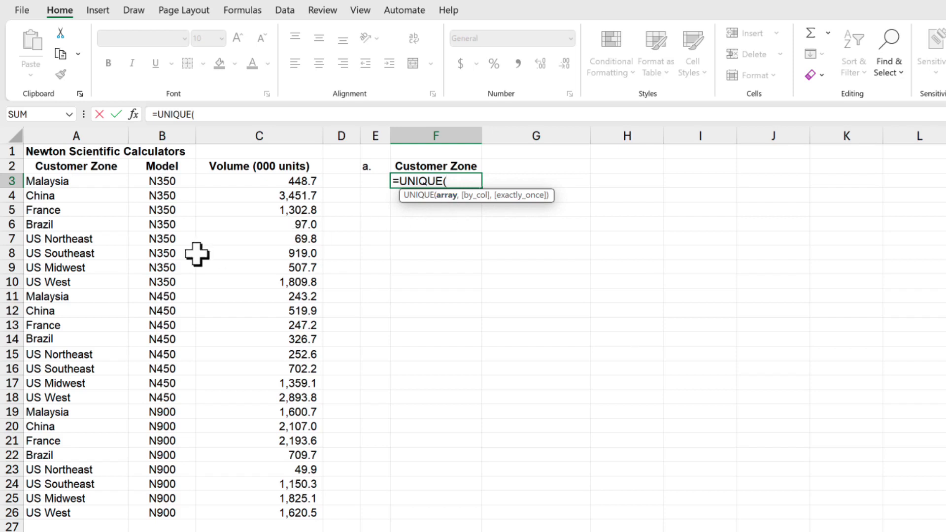
drag(78, 183, 89, 512)
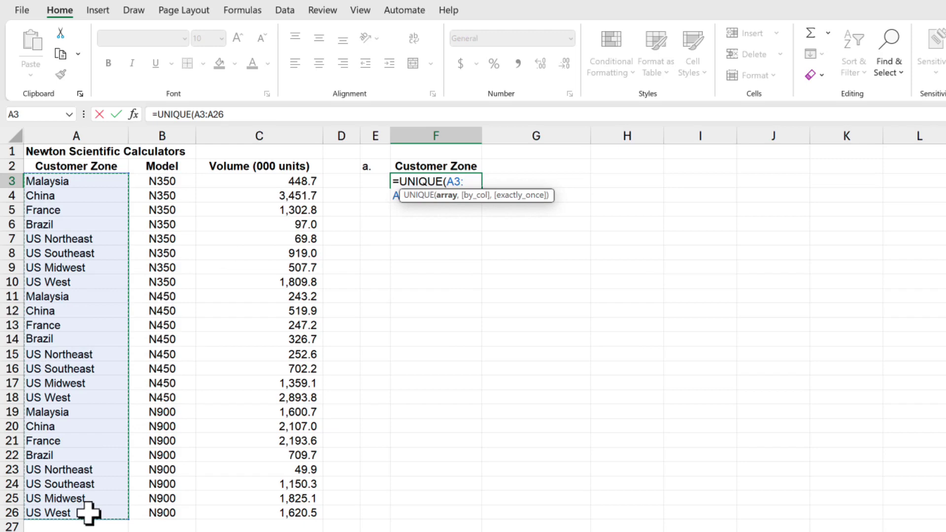
text(,)
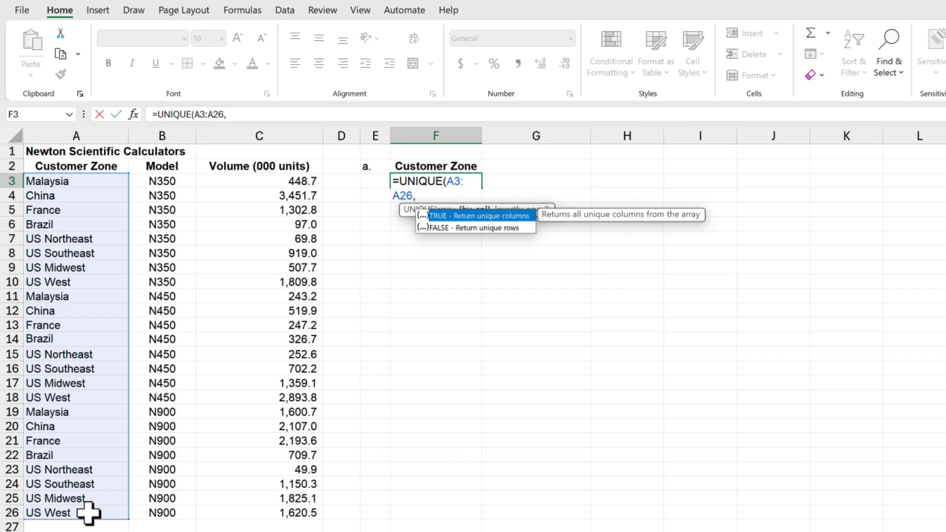
key(Down)
text(,)
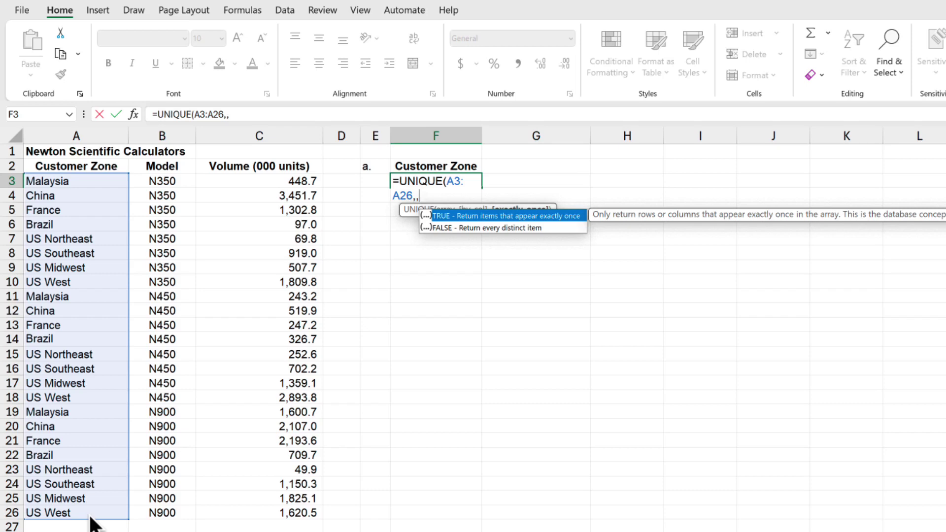
key(Down)
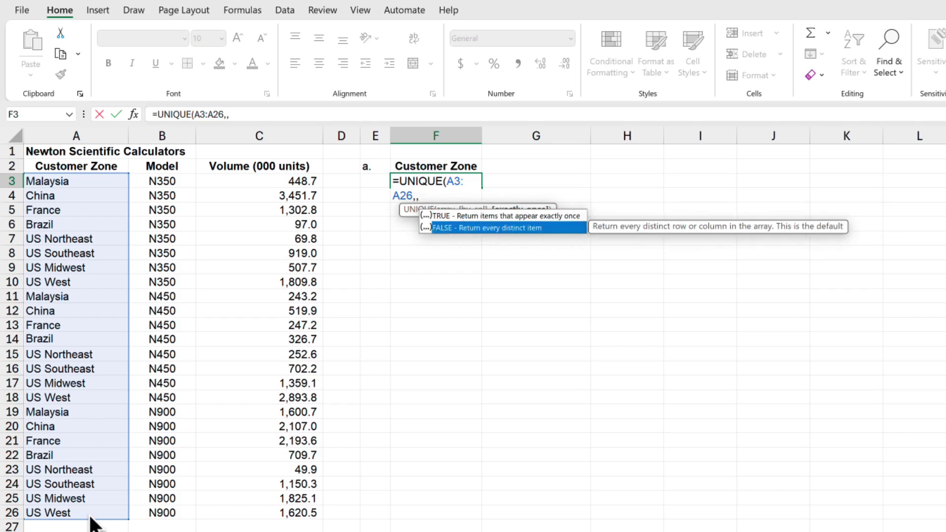
key(Return)
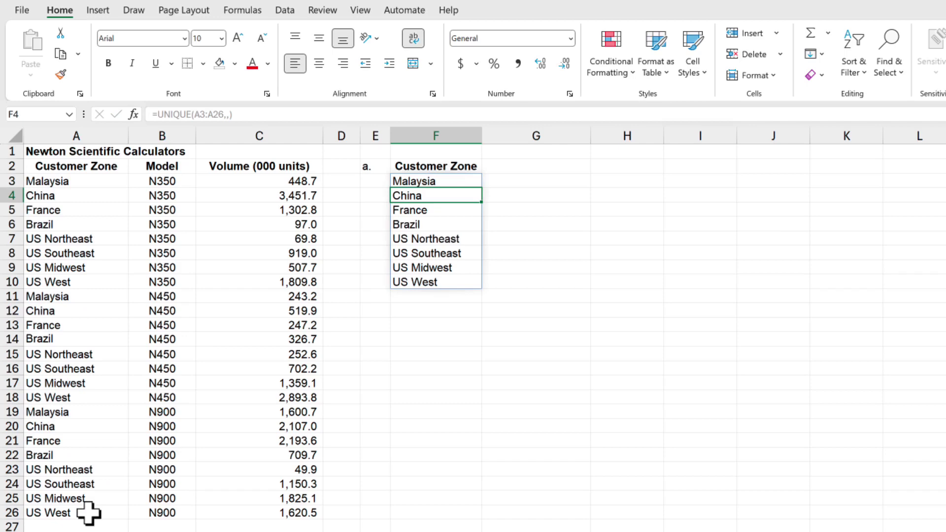
Step: Add the label 'Total:' in F11 below the zone list
key(Right)
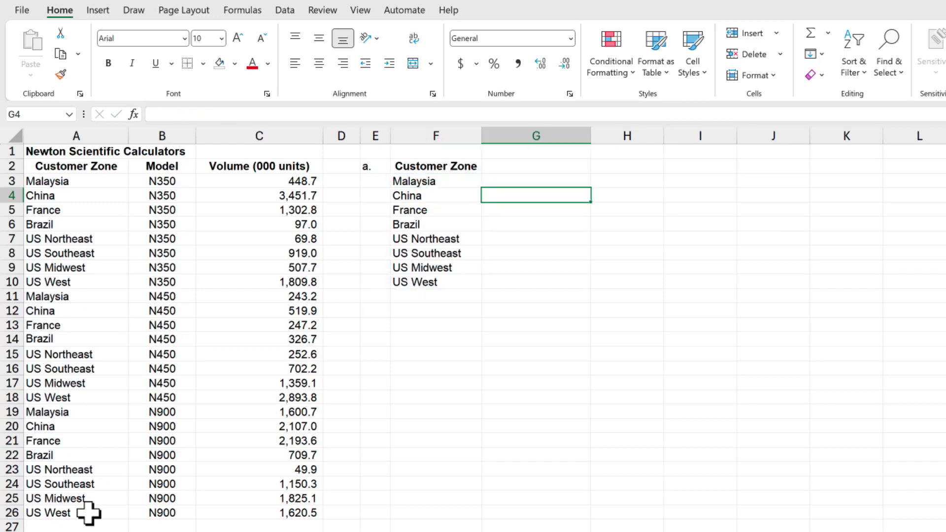
click(463, 295)
text(Tot)
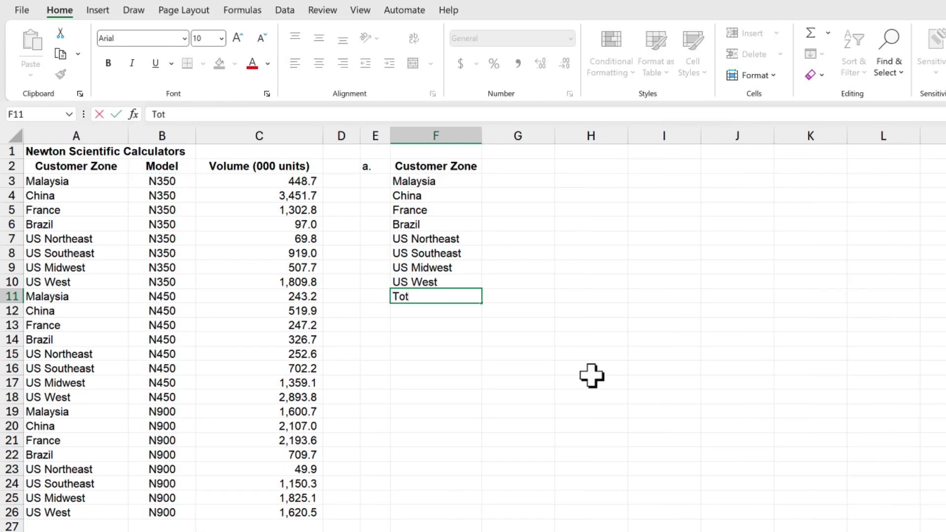
text(al:)
key(Tab)
Step: Add a bold 'Total Volume (000)' heading in G2 and autofit column G to it
click(540, 166)
text(Tot)
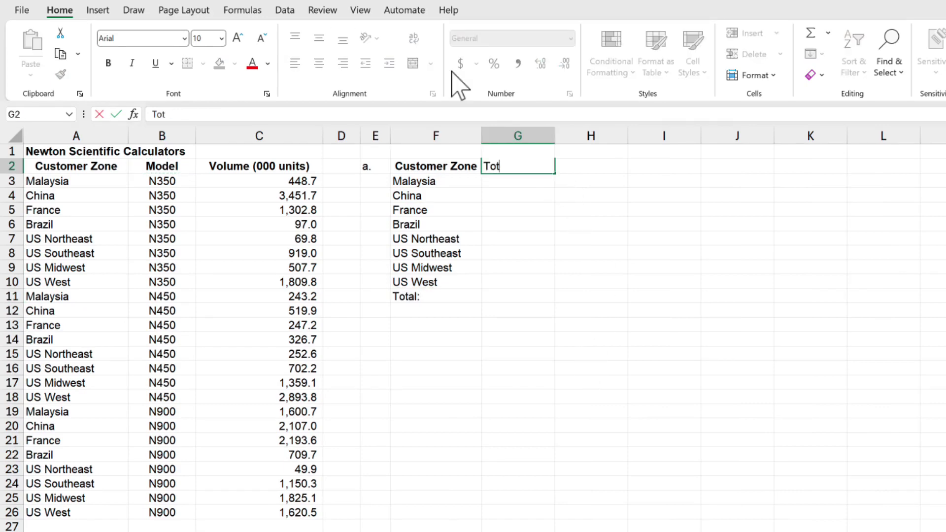
text(al Volum)
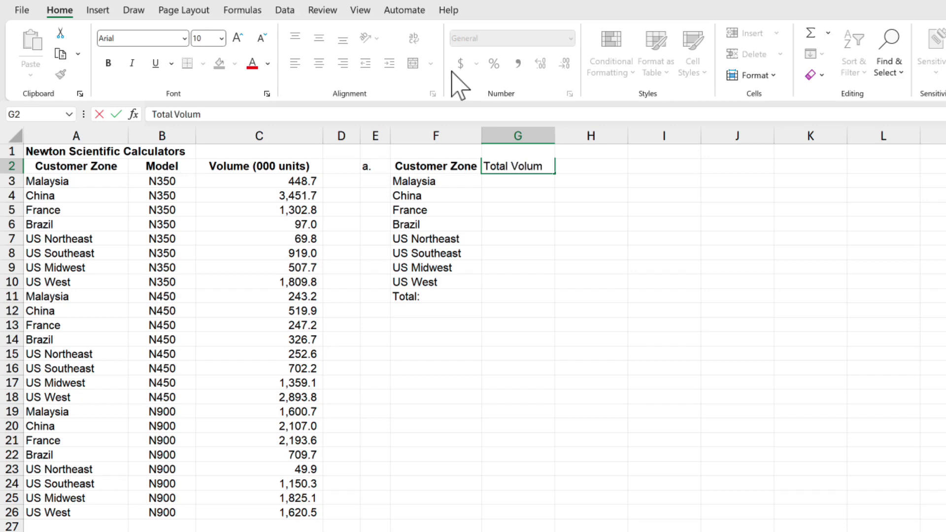
text(e (000))
key(ctrl+Return)
key(ctrl+b)
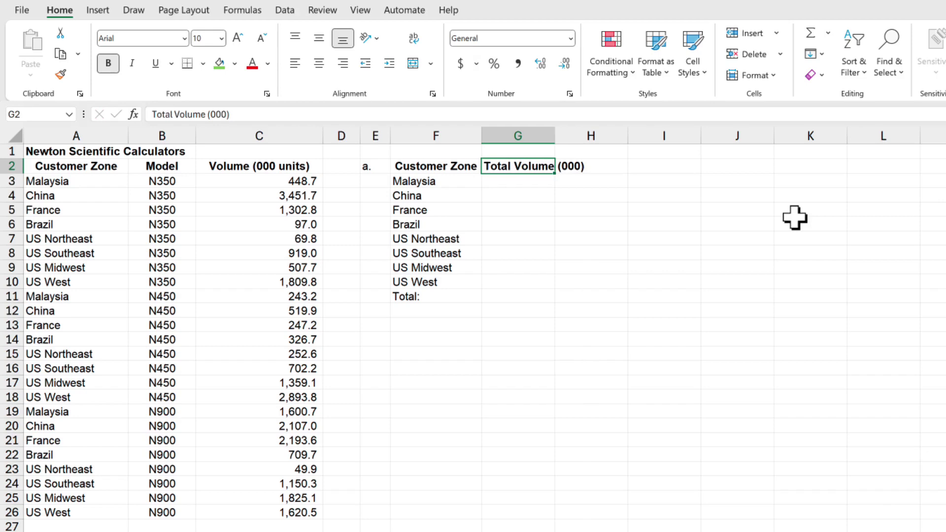
double_click(555, 135)
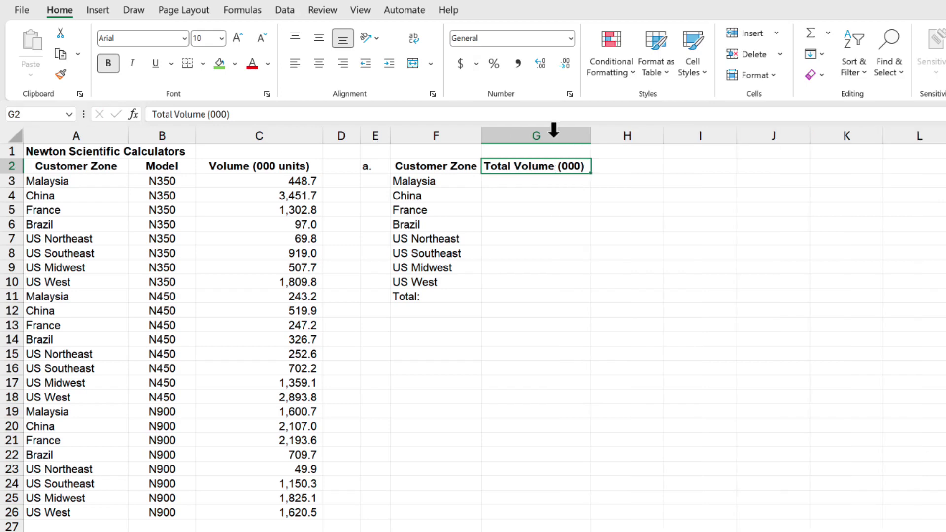
Step: Centre the Total Volume (000) heading and fill G3:G11 light green
click(318, 65)
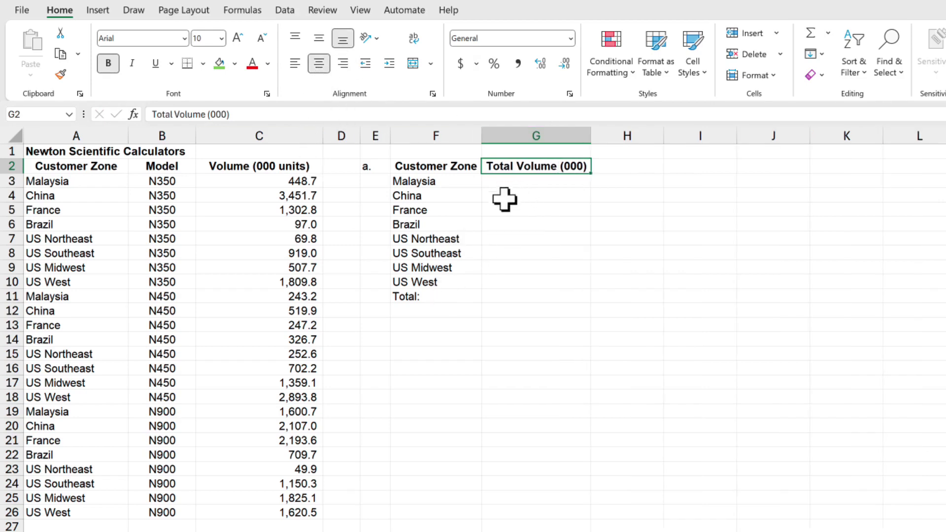
drag(507, 181, 509, 294)
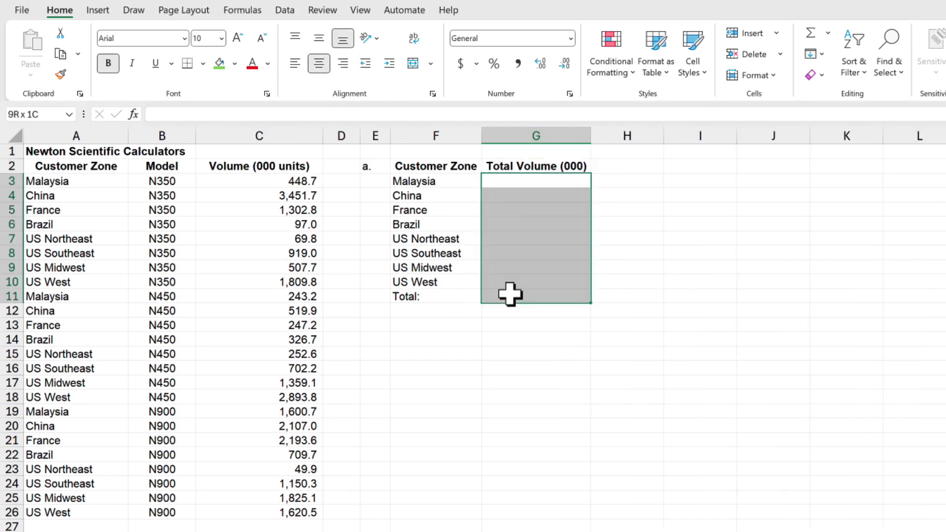
click(234, 63)
click(263, 198)
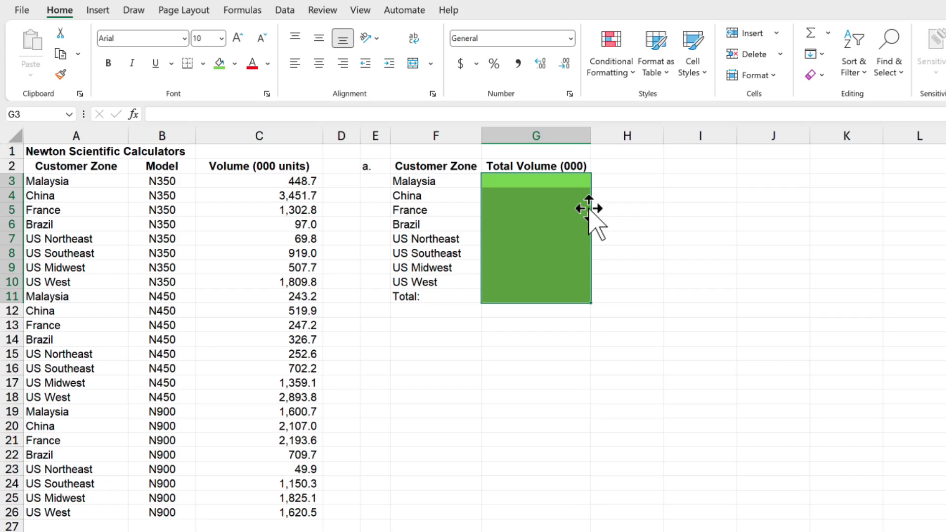
click(596, 183)
Step: Enter =SUMIF($A$3:$A$26,A3,$C$3:$C$26) in G3, returning 2292.6 for Malaysia
click(566, 183)
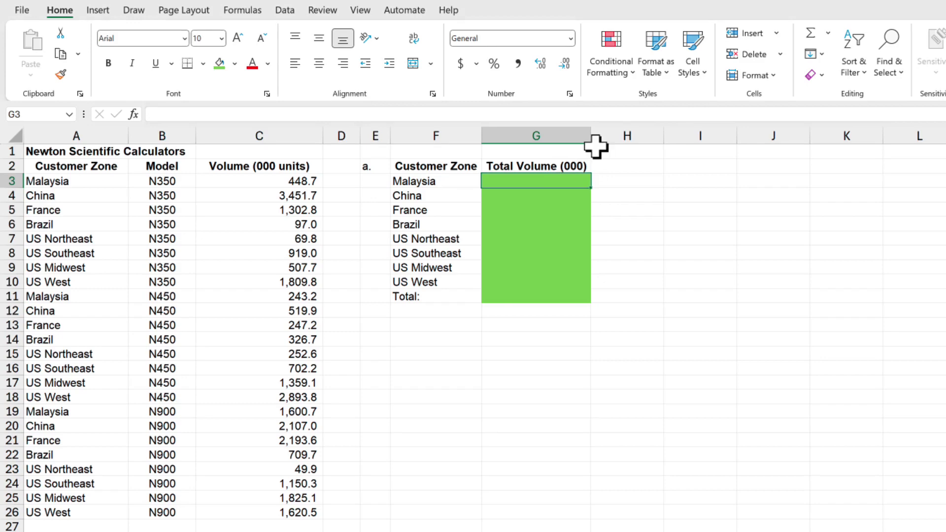
text(=sum)
key(Down)
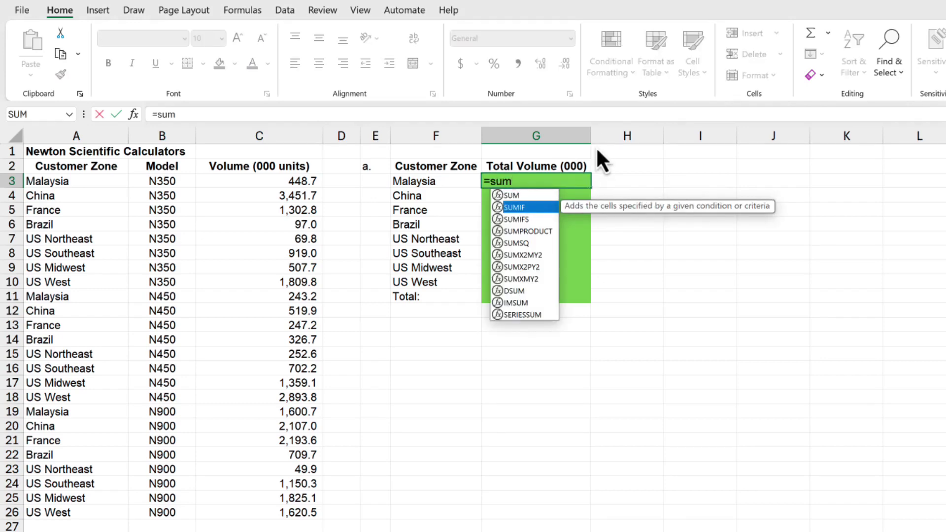
key(Tab)
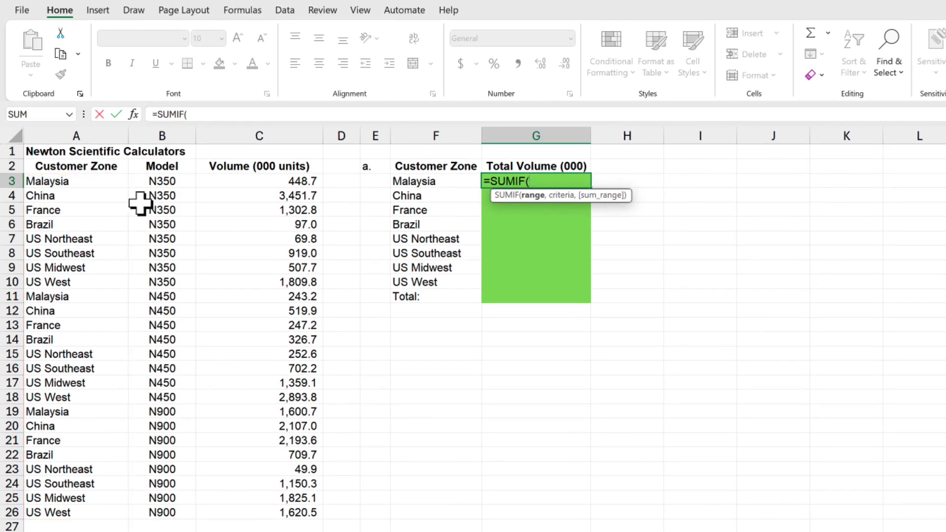
drag(71, 184, 64, 512)
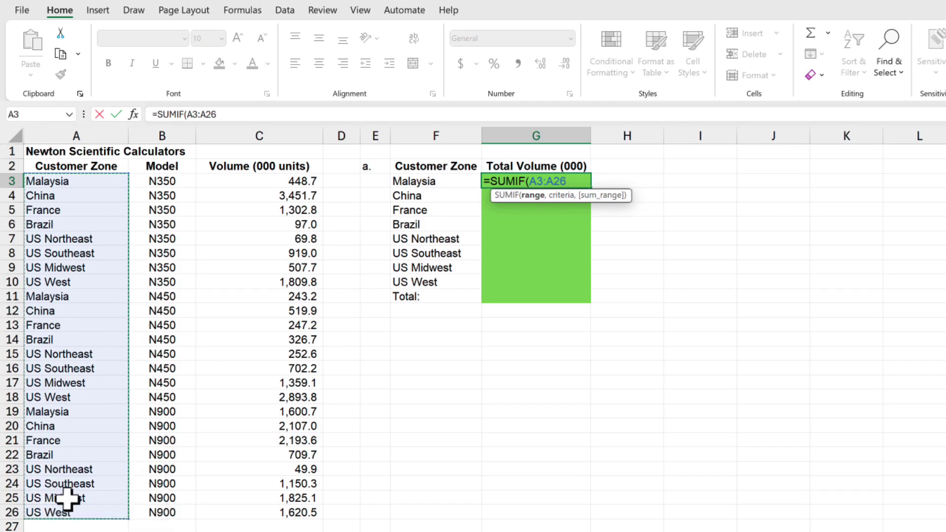
key(F4)
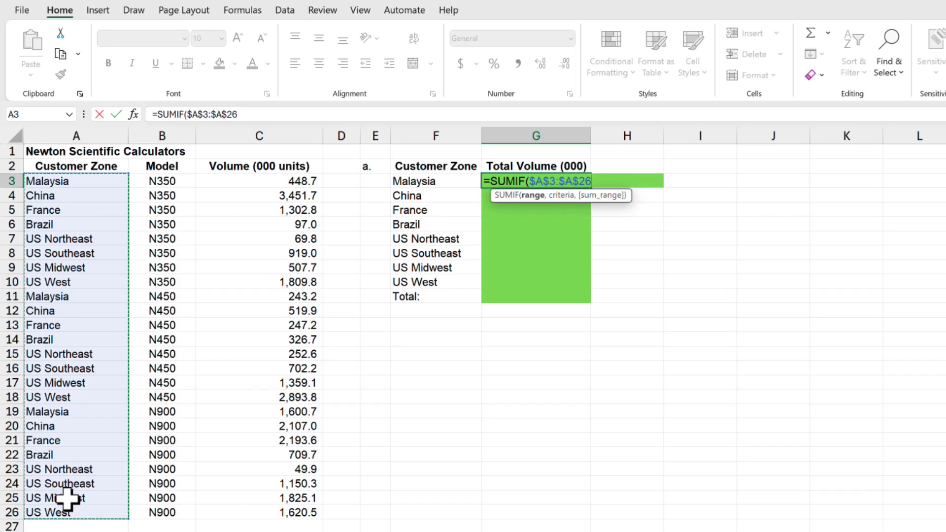
text(,)
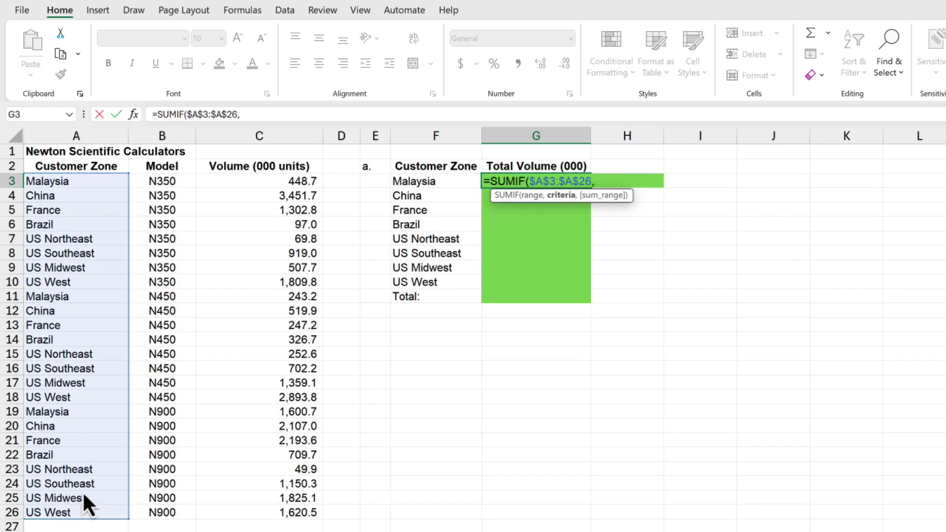
click(75, 182)
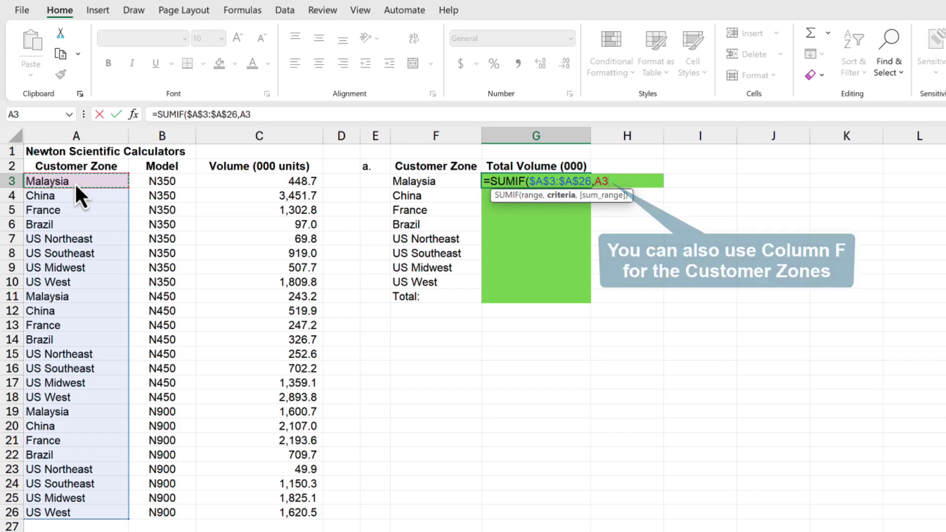
text(,)
drag(280, 181, 282, 513)
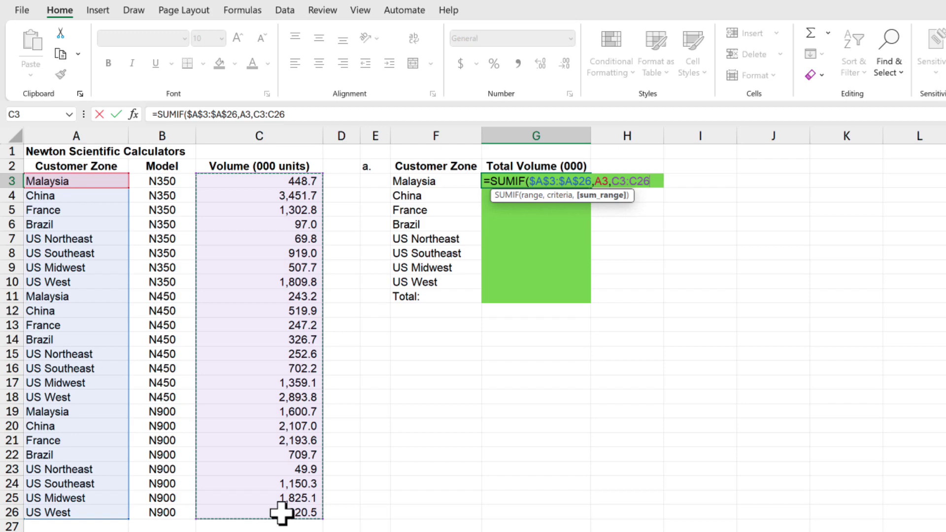
key(F4)
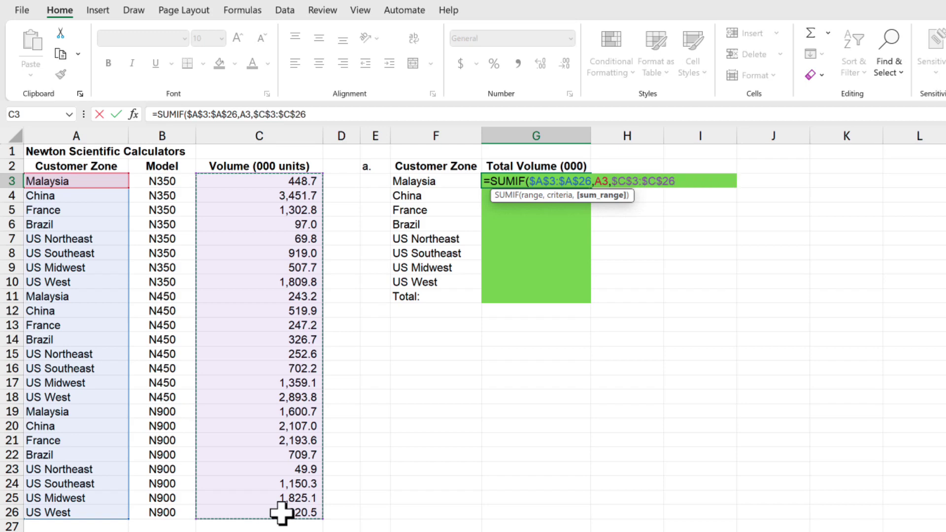
text())
key(Return)
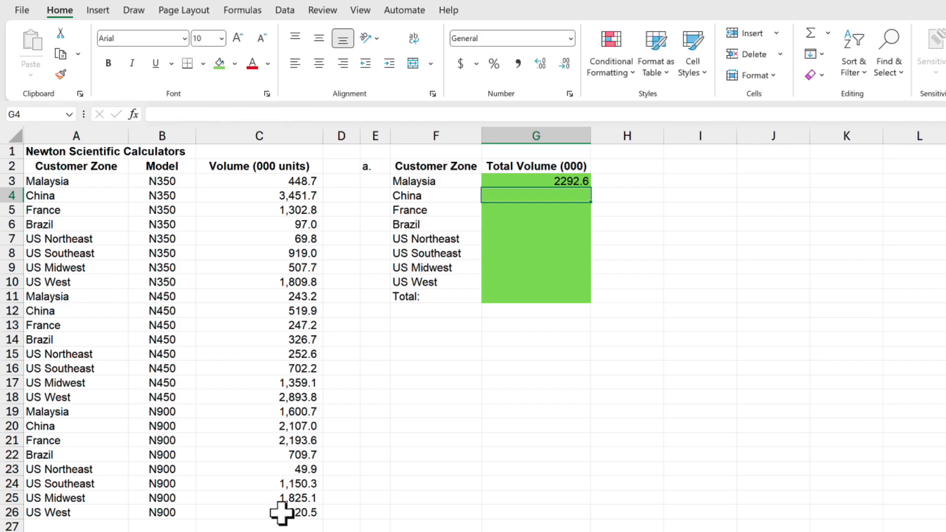
Step: Fill G3's SUMIF down to G10, giving China 6078.6 through US West 6324.1
click(555, 183)
drag(592, 187, 591, 288)
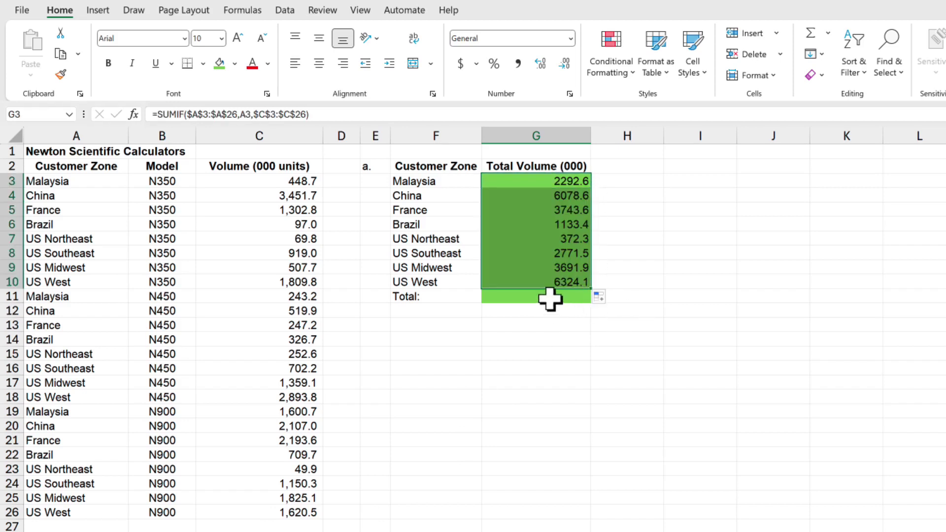
click(540, 281)
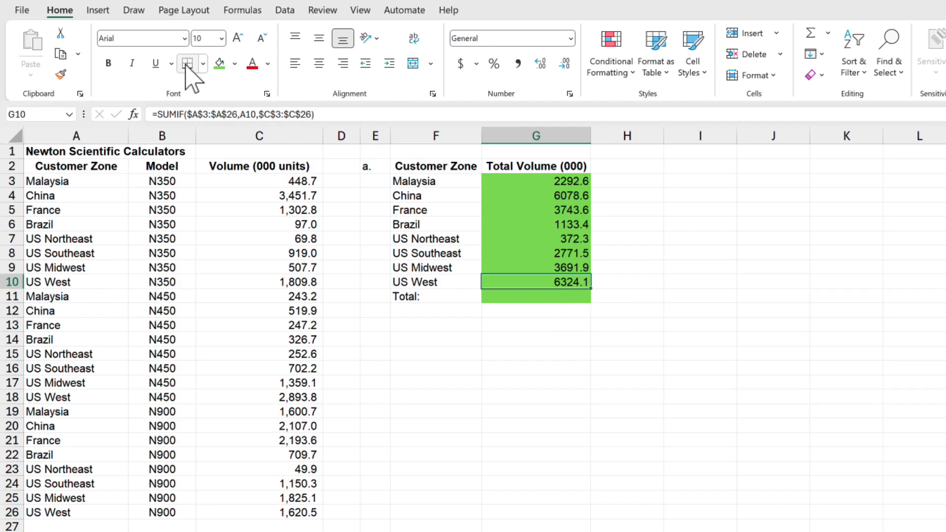
Step: Put an AutoSum =SUM(G3:G10) grand total of the zone volumes in G11
key(Down)
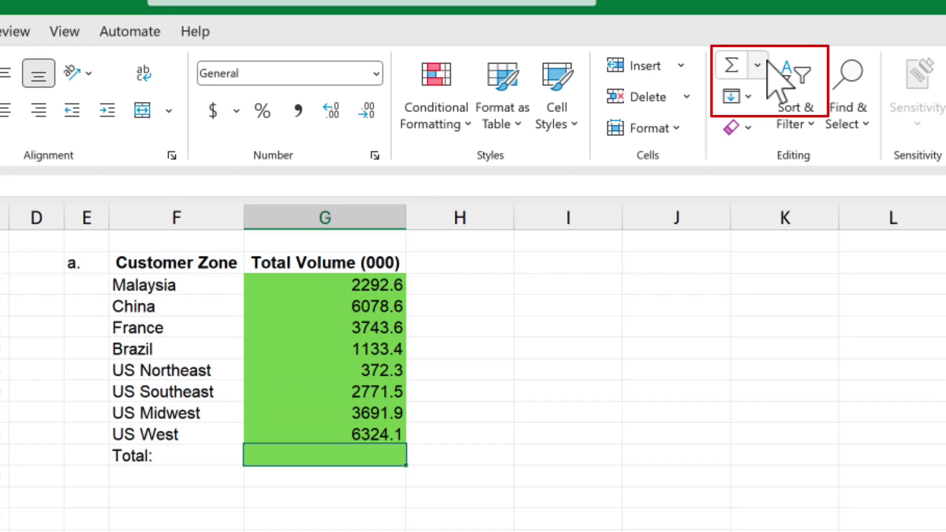
click(757, 64)
click(770, 95)
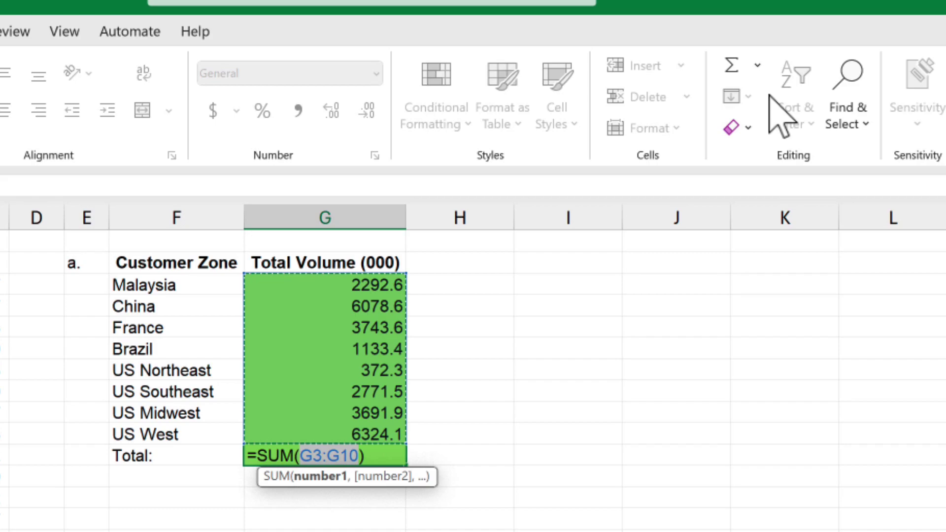
key(Return)
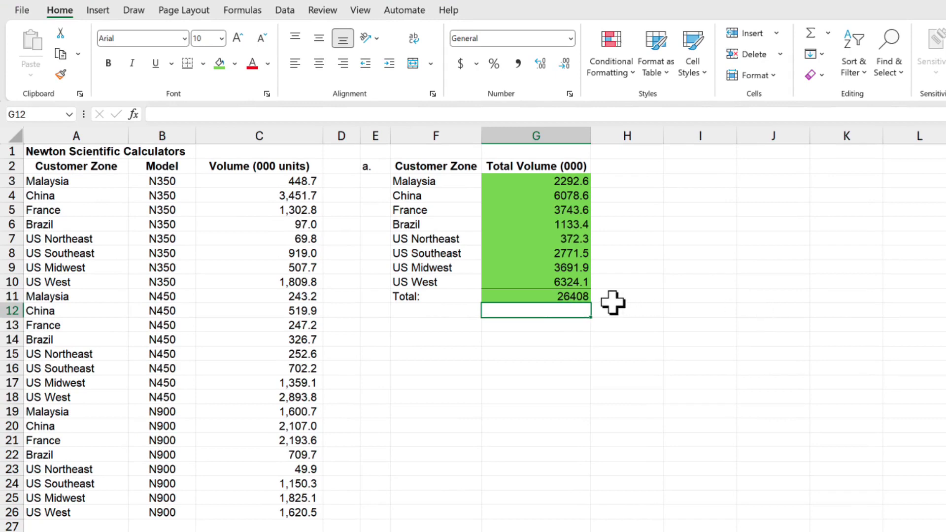
Step: Reduce the G11 grand total to one decimal place, showing 26408.0
click(581, 298)
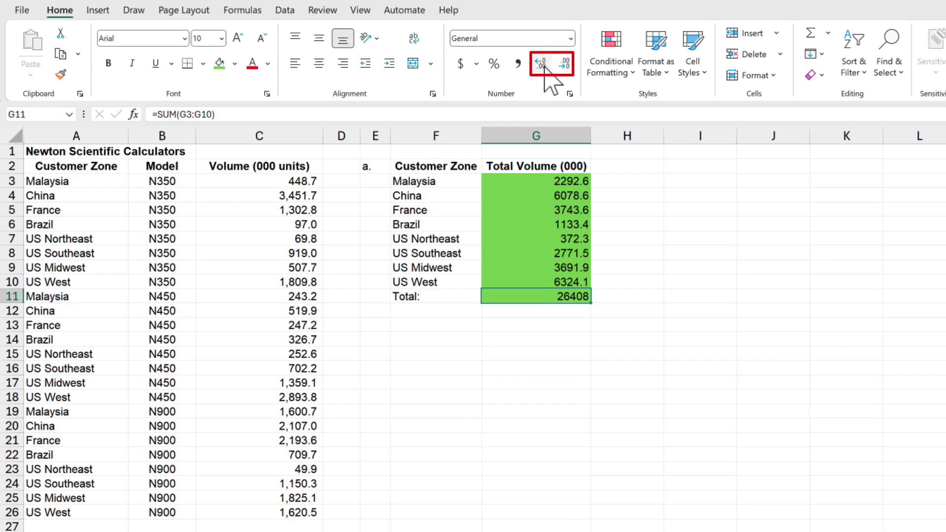
click(564, 64)
click(565, 64)
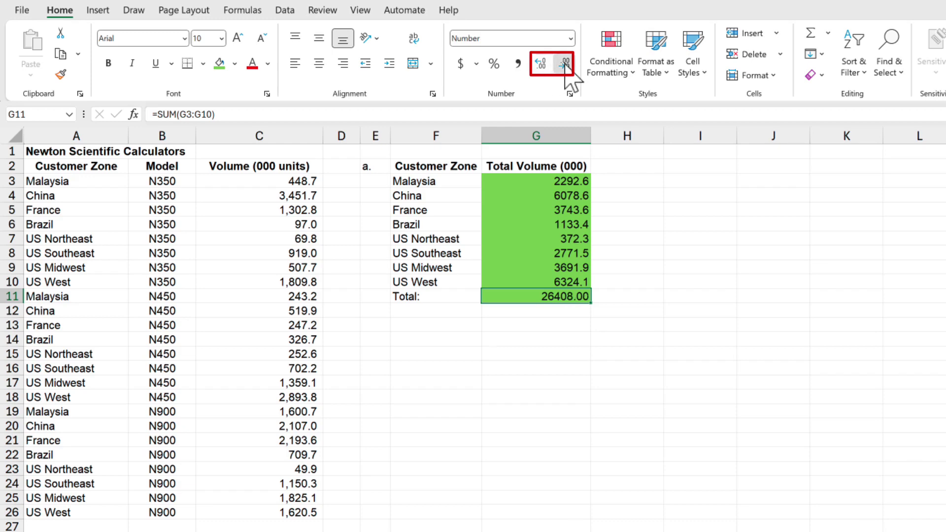
click(388, 346)
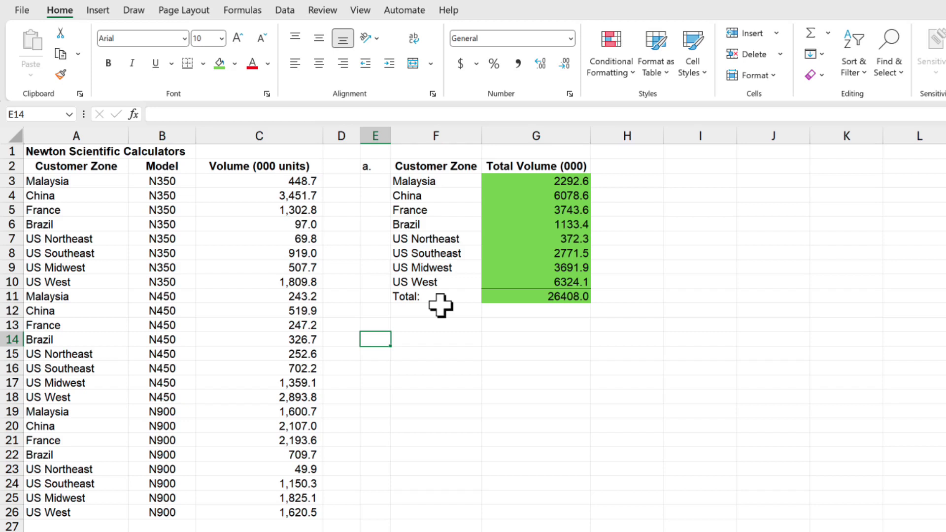
Step: Enter the section label 'b.' in E14 and the heading 'Model' beside it
text(b.)
key(Tab)
text(Model)
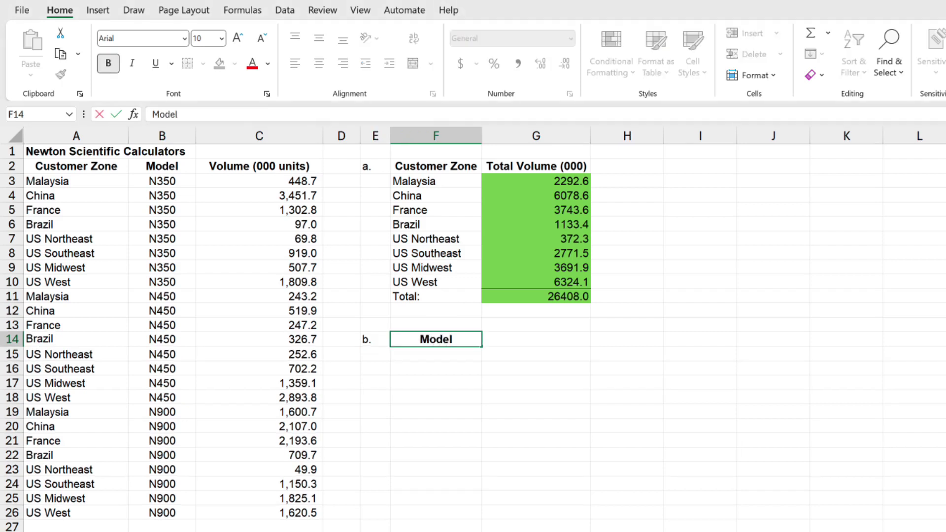
key(Return)
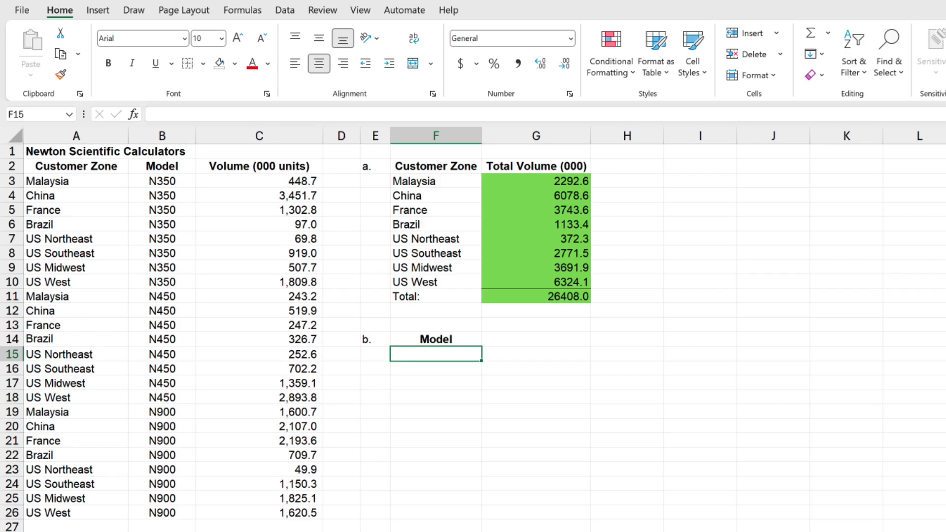
Step: Enter =UNIQUE(B3:B26,FALSE,) in F15 to spill N350, N450 and N900 into F15:F17
text(=uni)
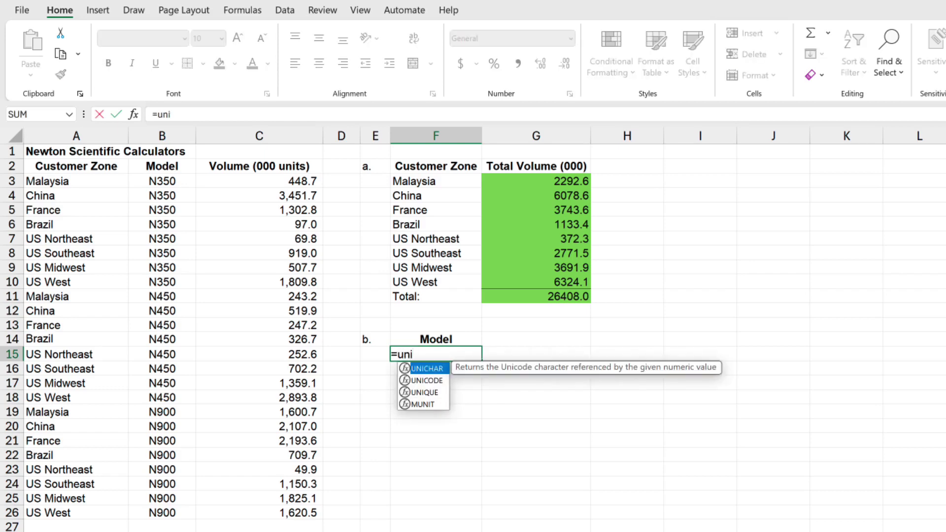
key(Down)
key(Down)
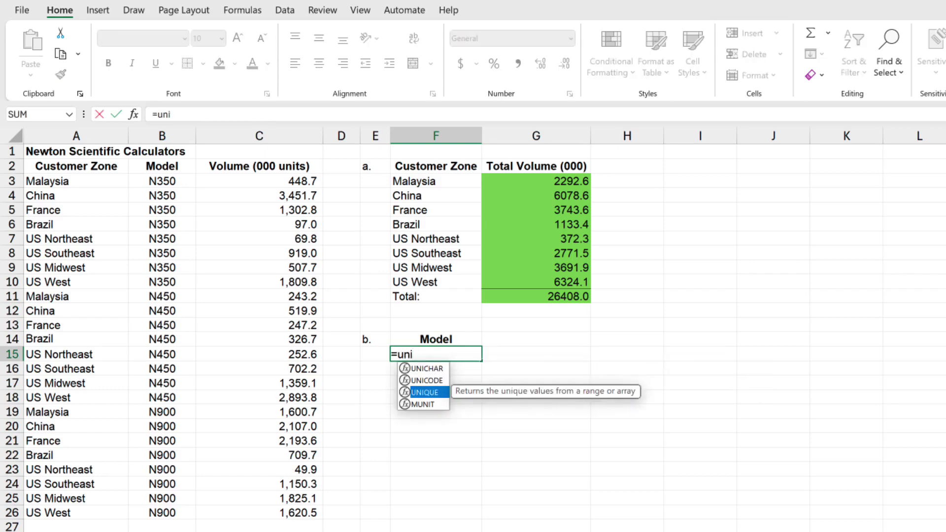
key(Tab)
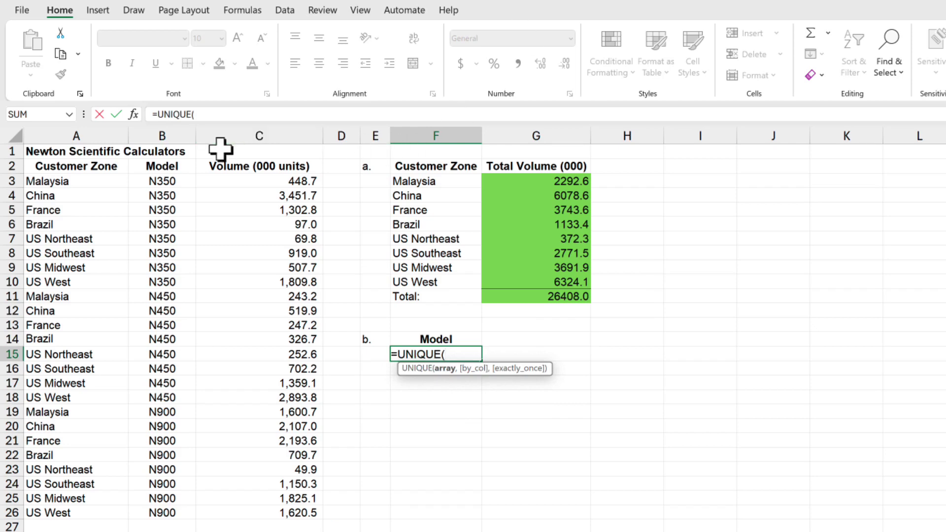
click(165, 185)
drag(164, 185, 145, 515)
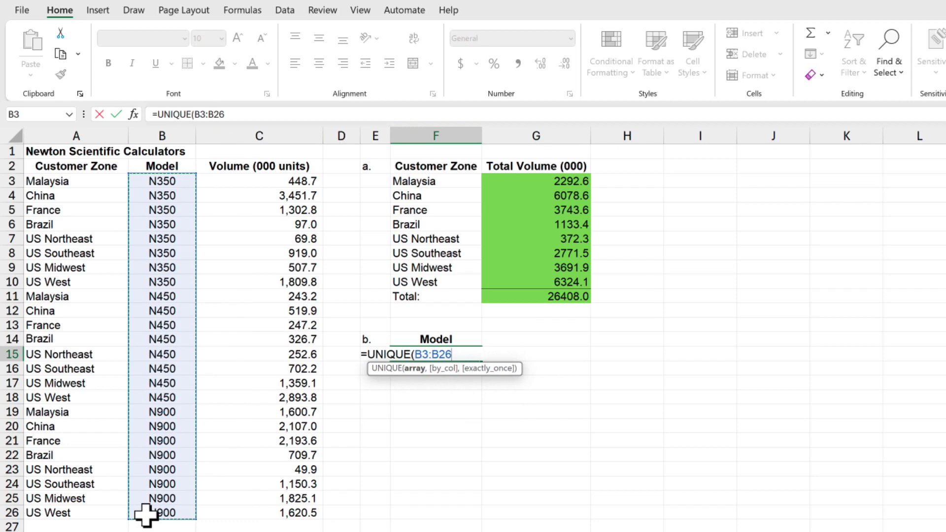
text(,)
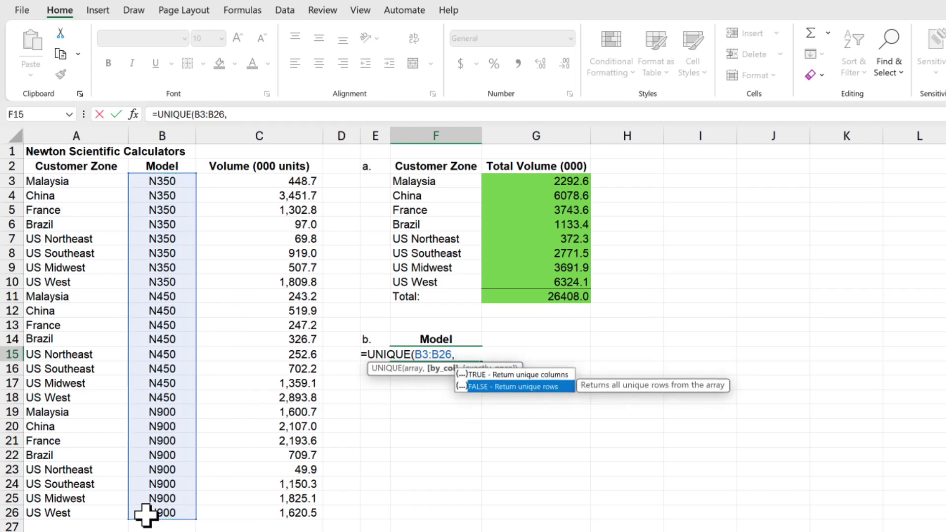
key(Tab)
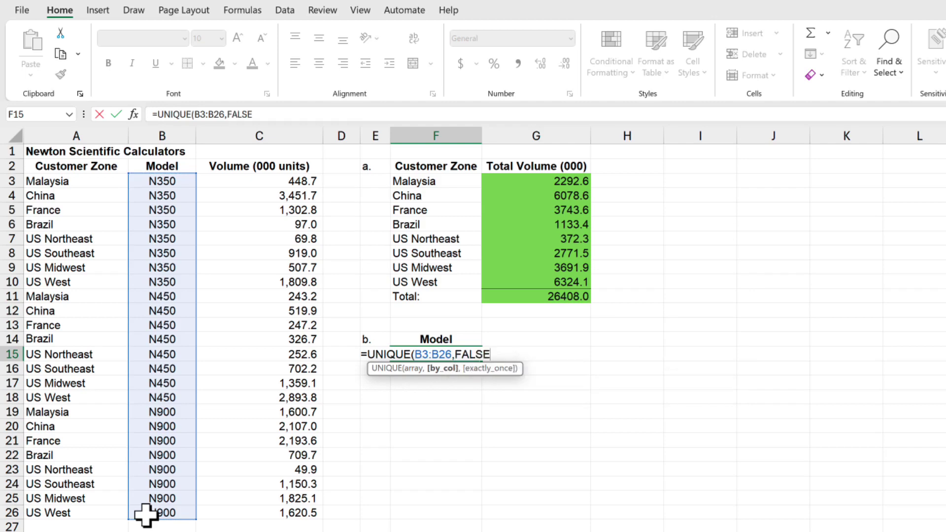
text(,)
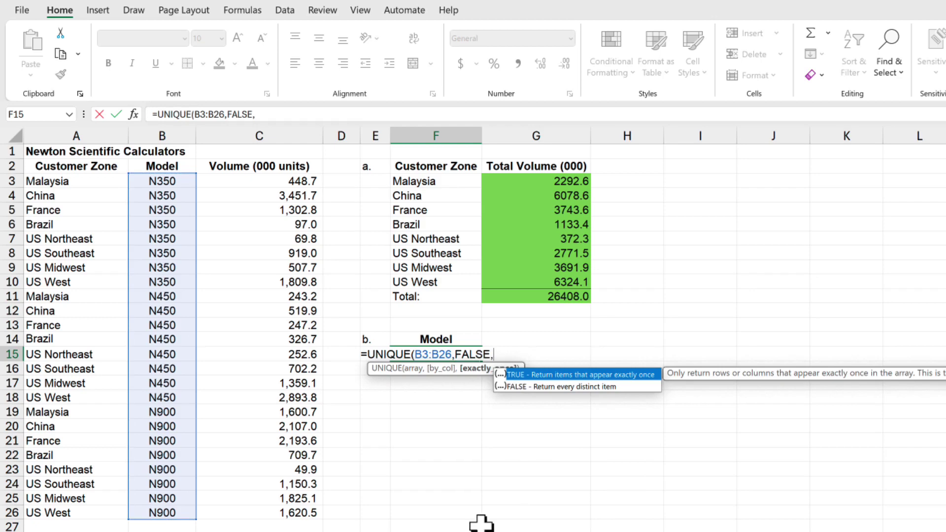
click(571, 387)
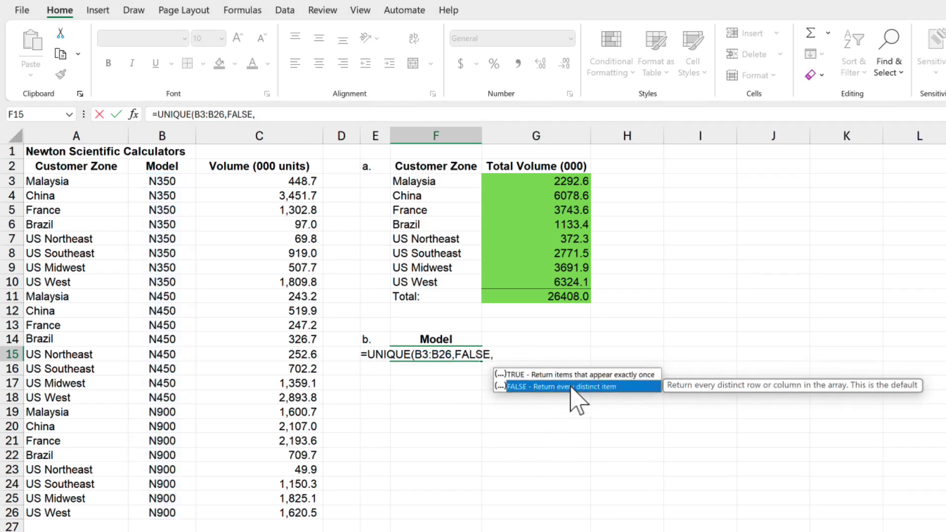
key(Return)
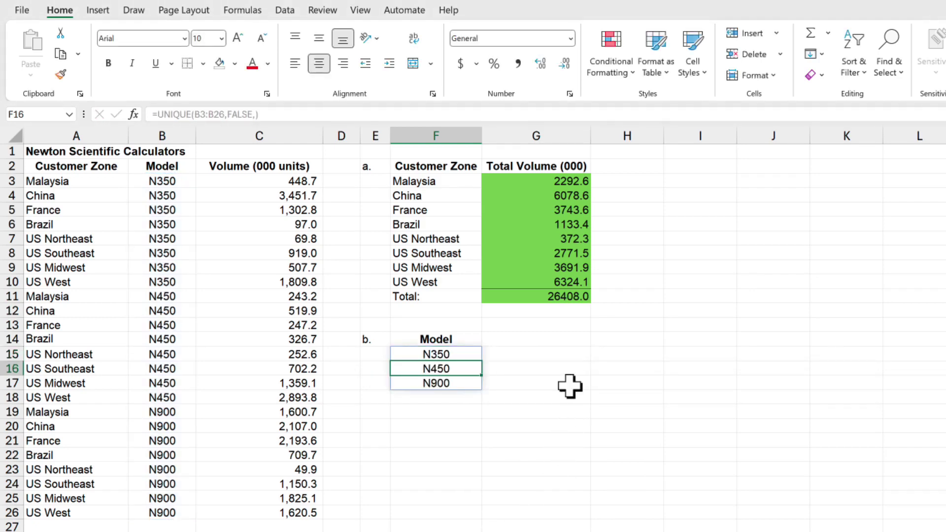
key(Right)
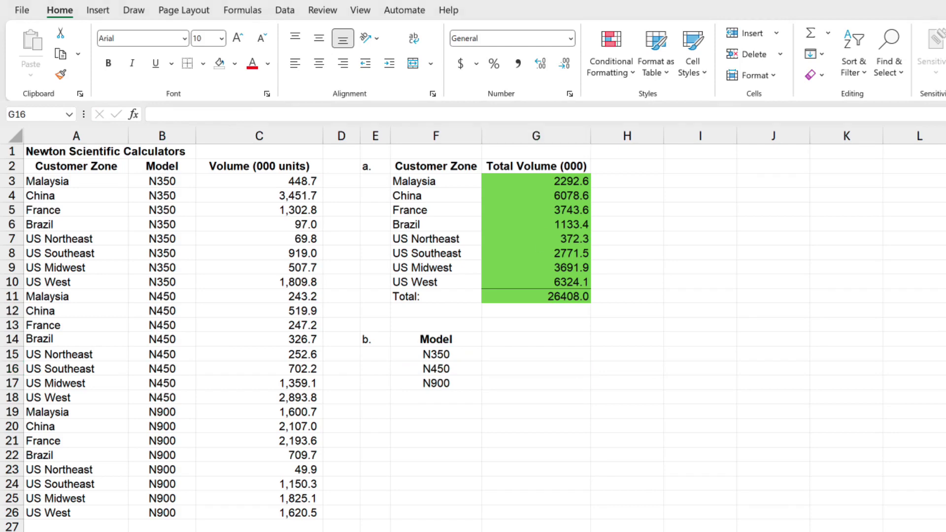
Step: Label F18 'Total:' and copy the Total Volume (000) heading from G2 into G14
click(413, 398)
text(To)
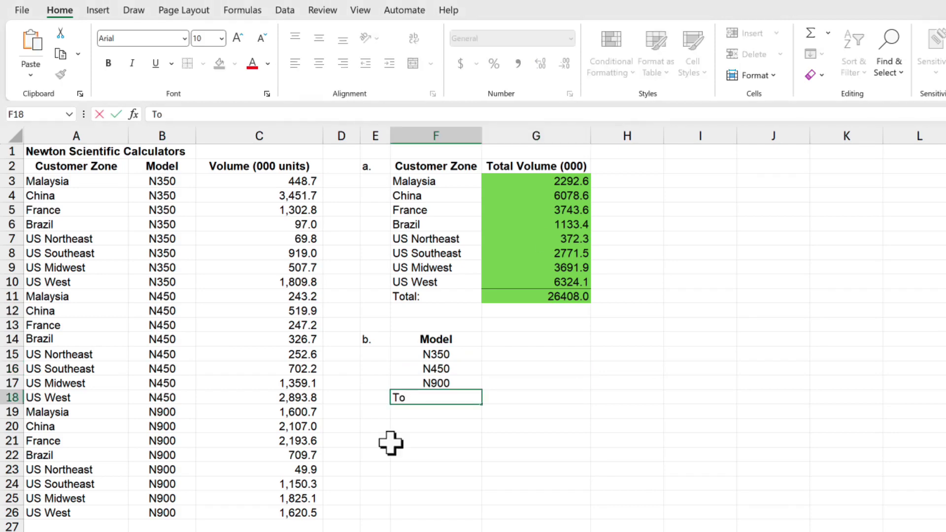
text(tal:)
key(Return)
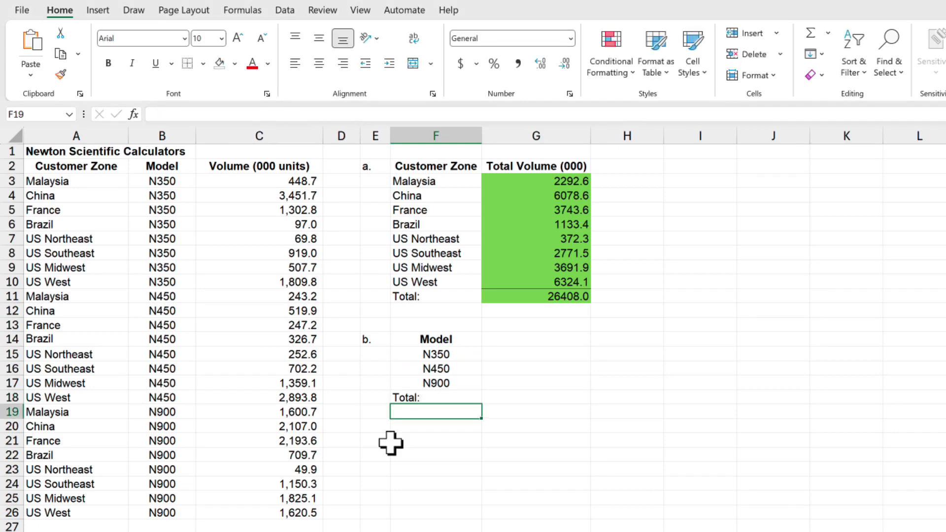
click(566, 166)
key(ctrl+c)
click(532, 335)
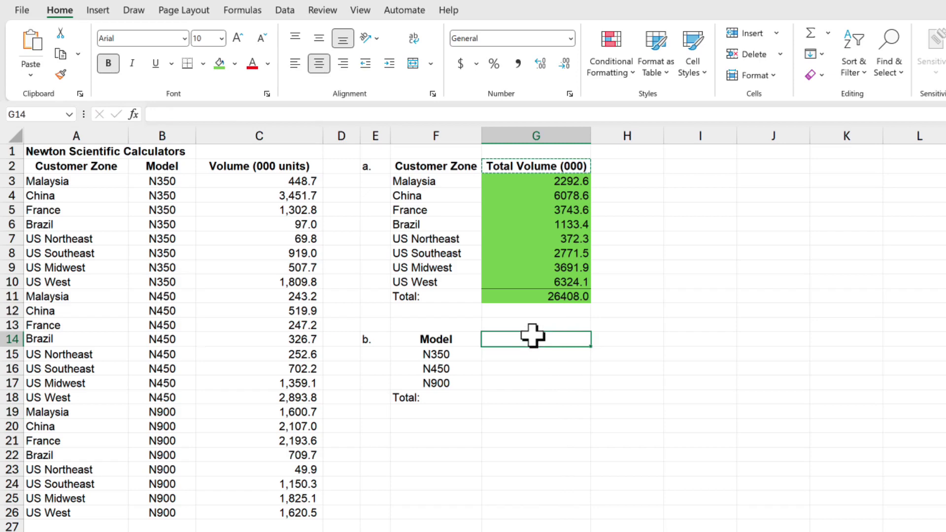
key(ctrl+v)
Step: Fill G15:G18 green
drag(542, 354, 532, 397)
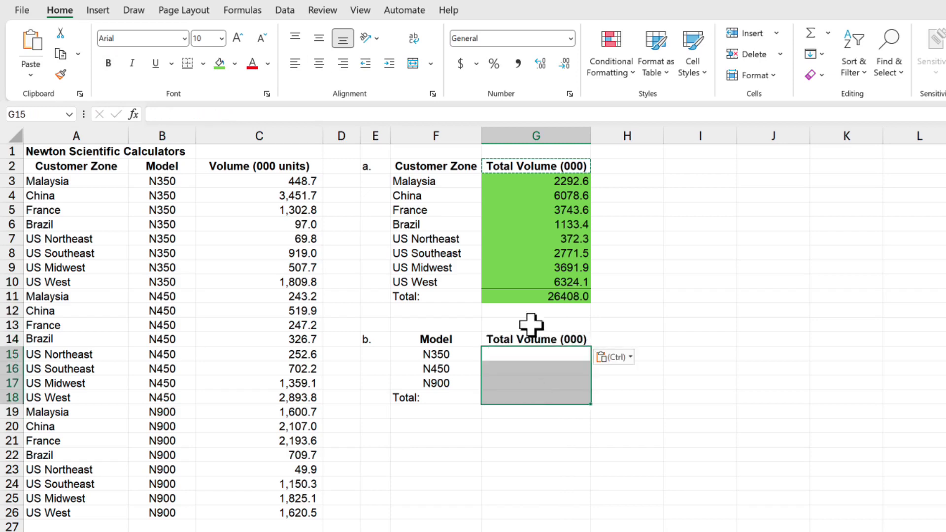
click(219, 63)
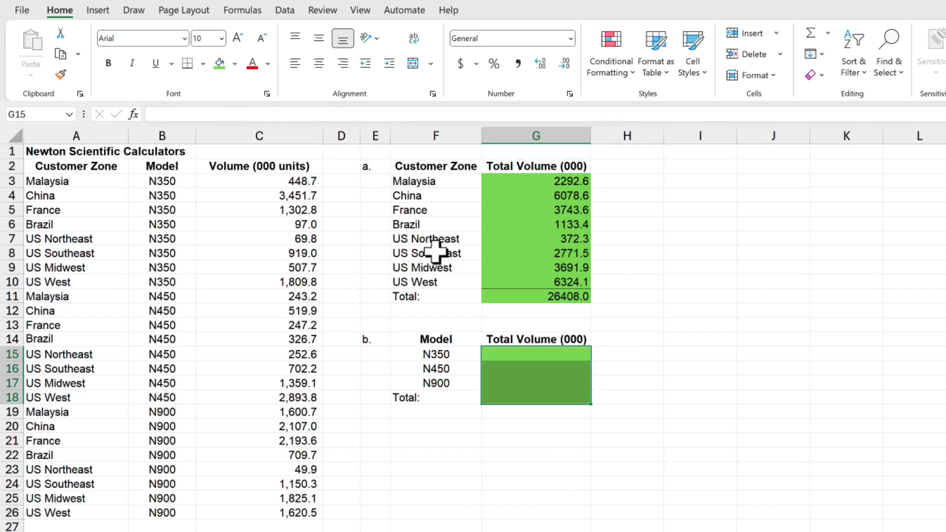
click(548, 356)
Step: Enter =SUMIF($B$3:$B$26,F15,$C$3:$C$26) in G15, giving 8606.5 for N350
text(=sumif)
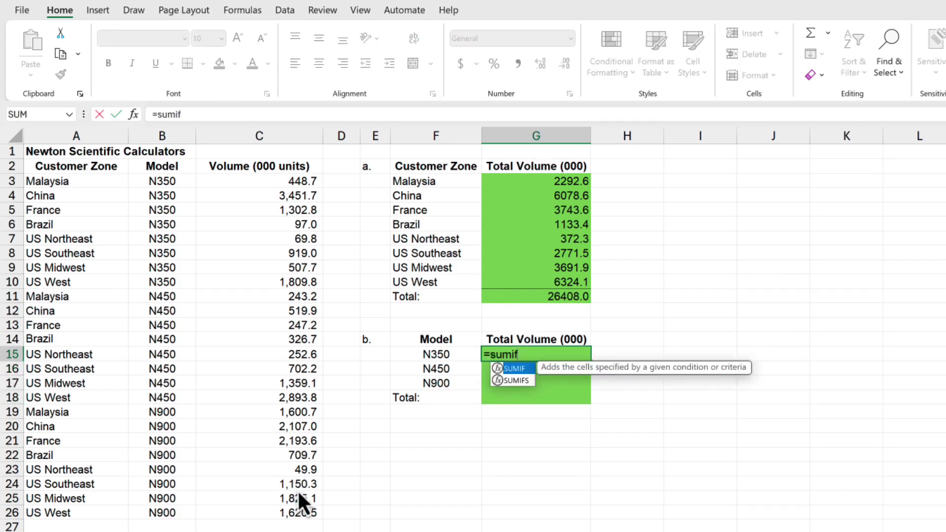
key(Tab)
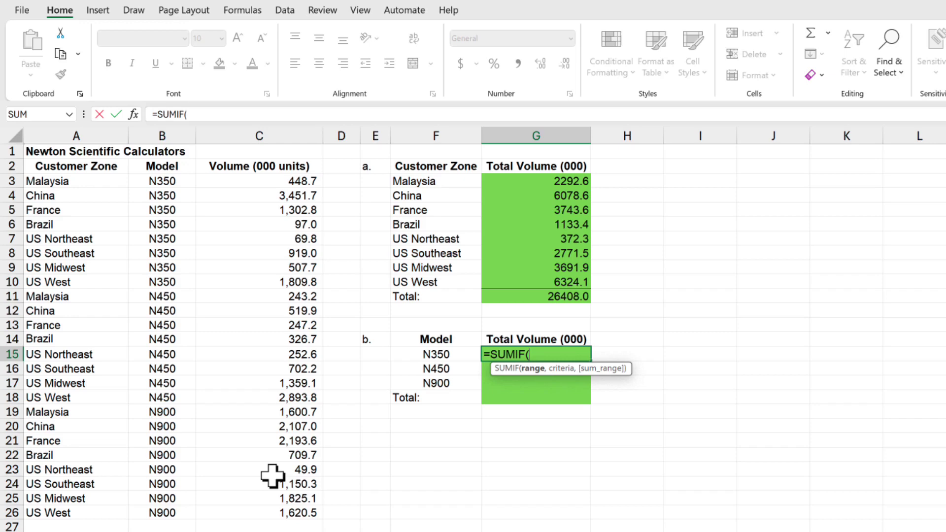
drag(160, 181, 158, 512)
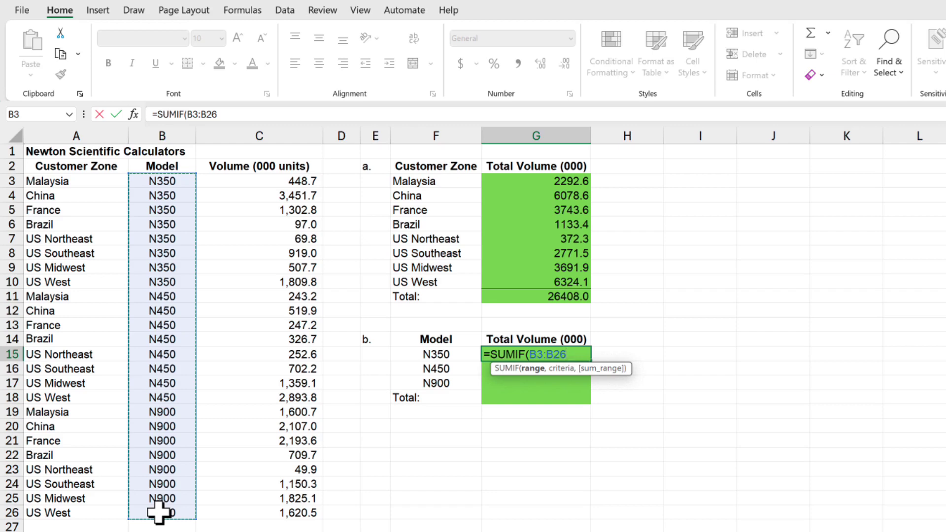
key(F4)
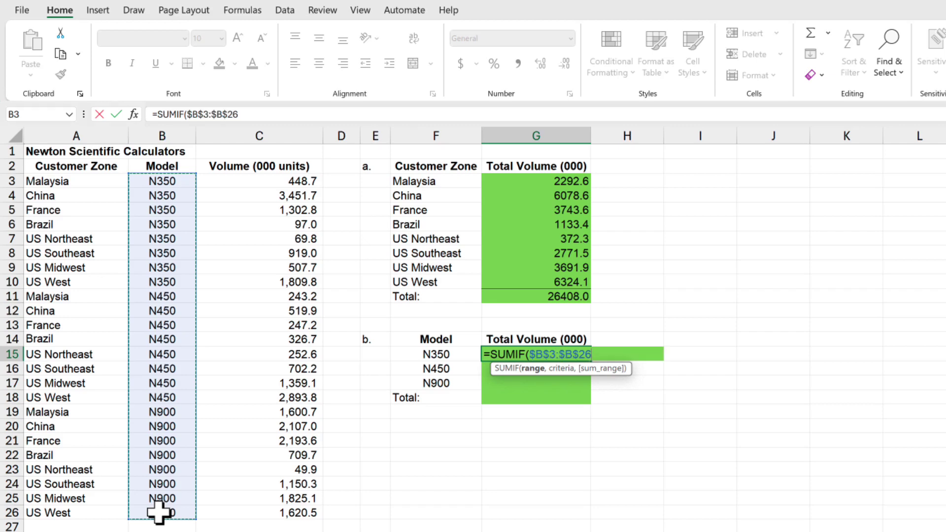
text(,)
click(434, 354)
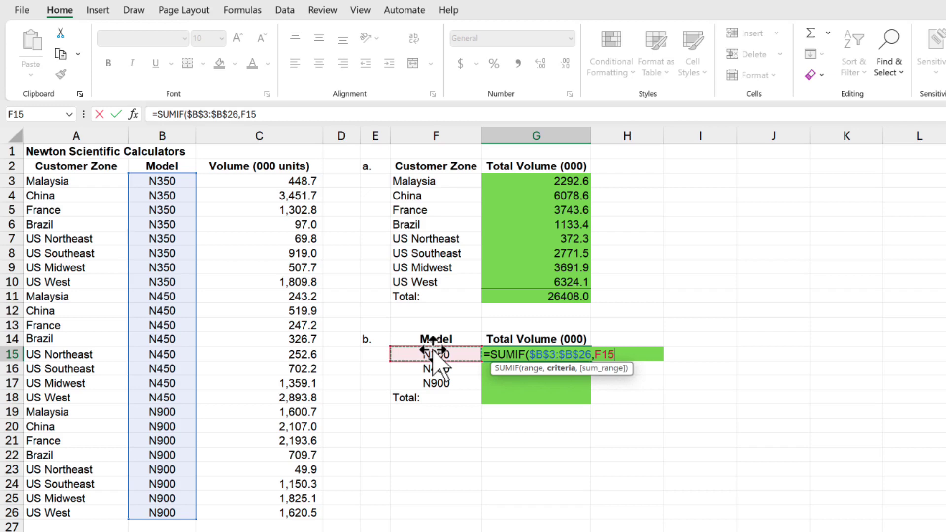
text(,)
drag(282, 181, 287, 510)
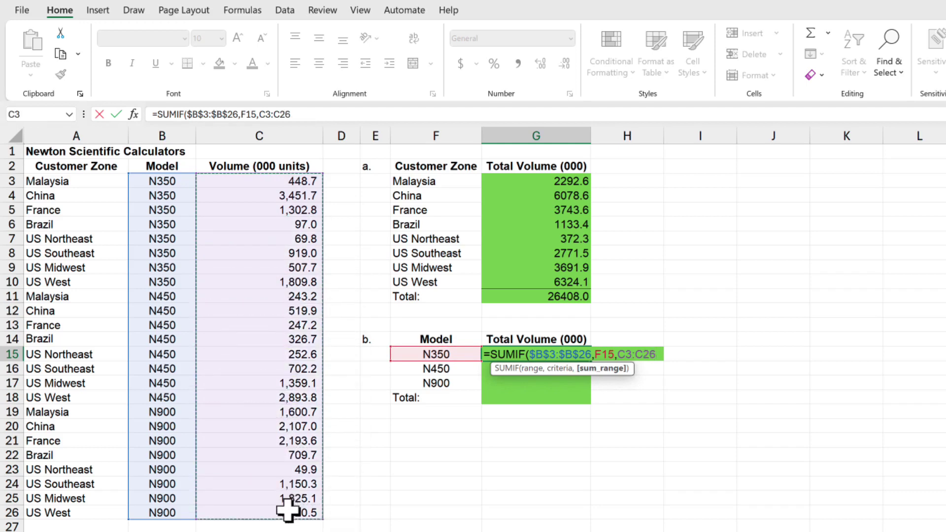
key(F4)
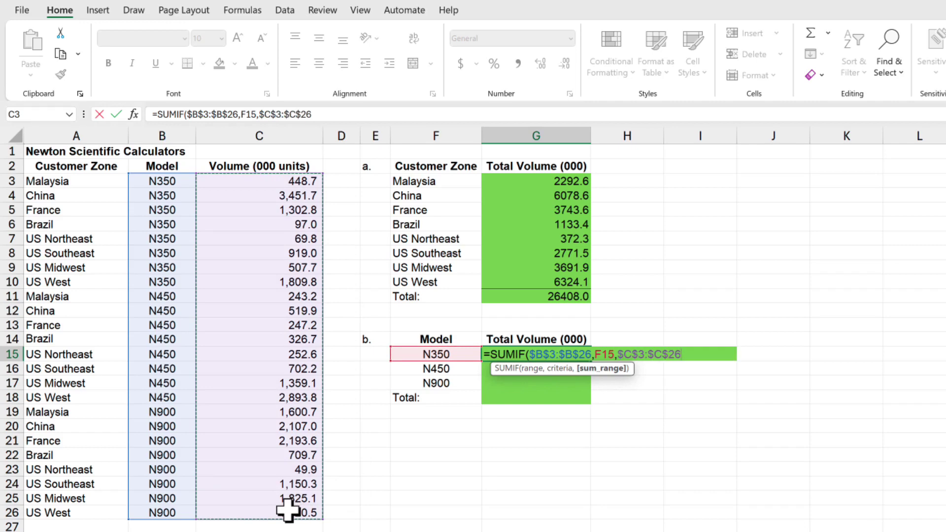
text())
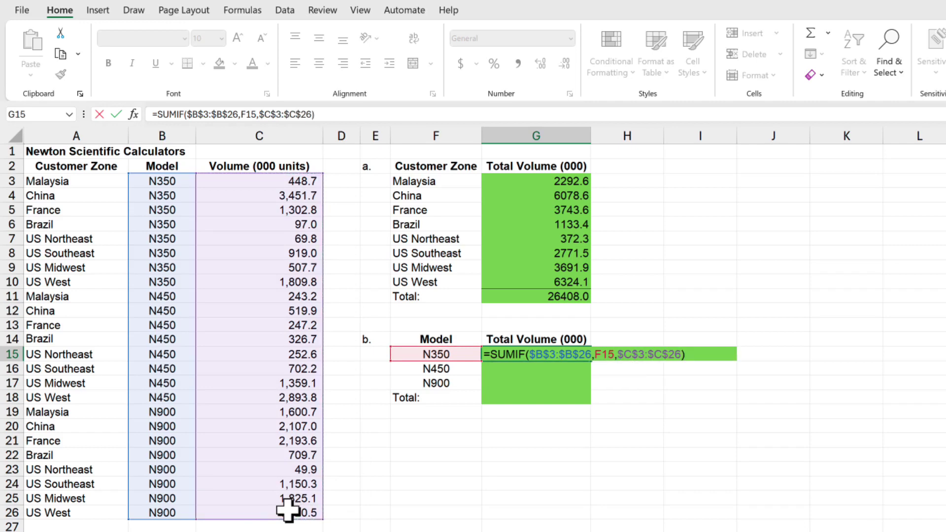
key(Return)
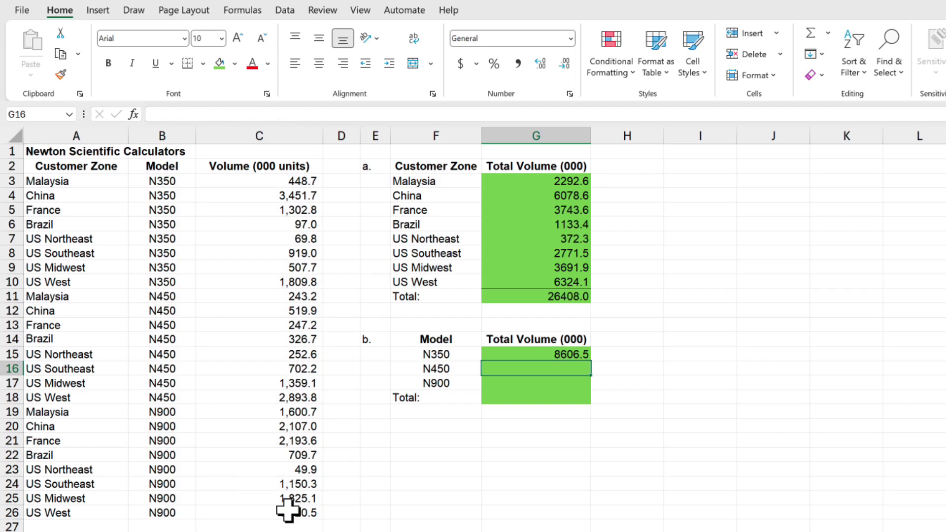
Step: Fill the G15 SUMIF formula down to G17, giving N450 6544.7 and N900 11256.8
click(581, 356)
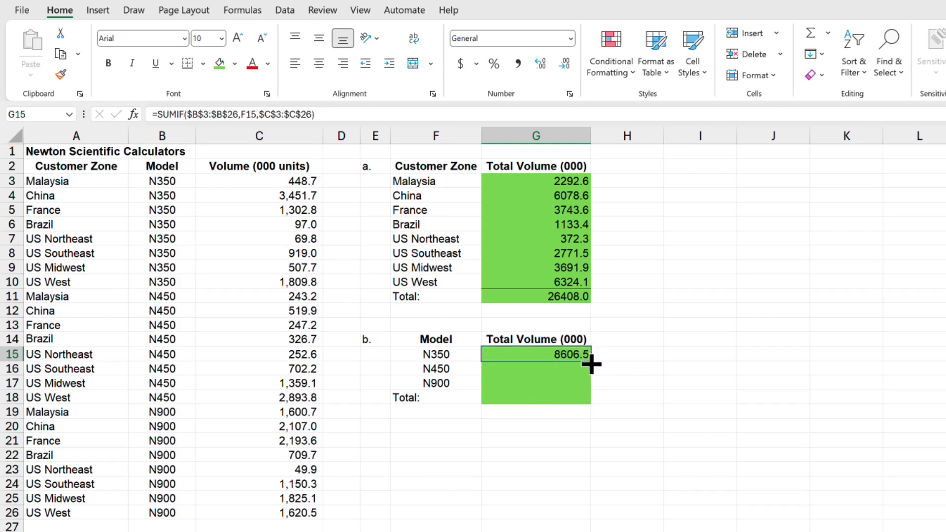
drag(591, 360, 591, 386)
click(511, 387)
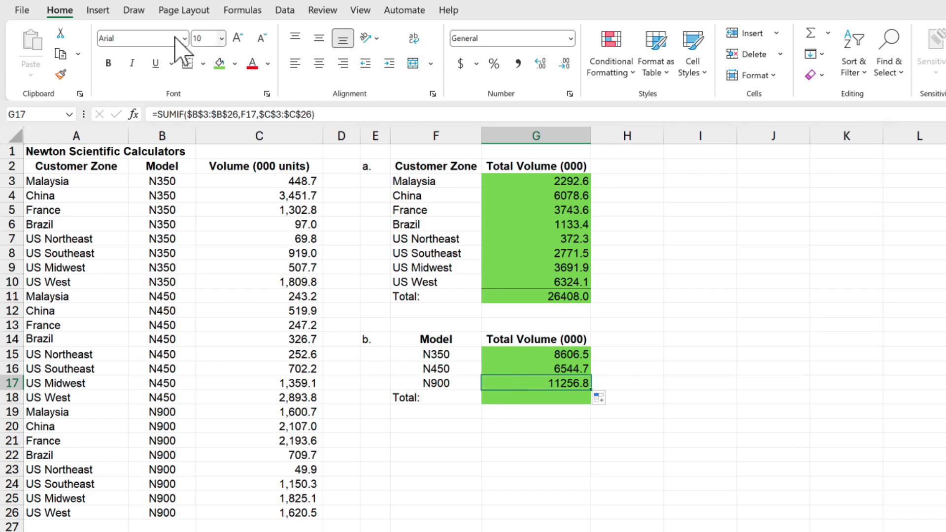
Step: Enter =SUM(G15:G17) in G18 with AutoSum for the model grand total
click(542, 398)
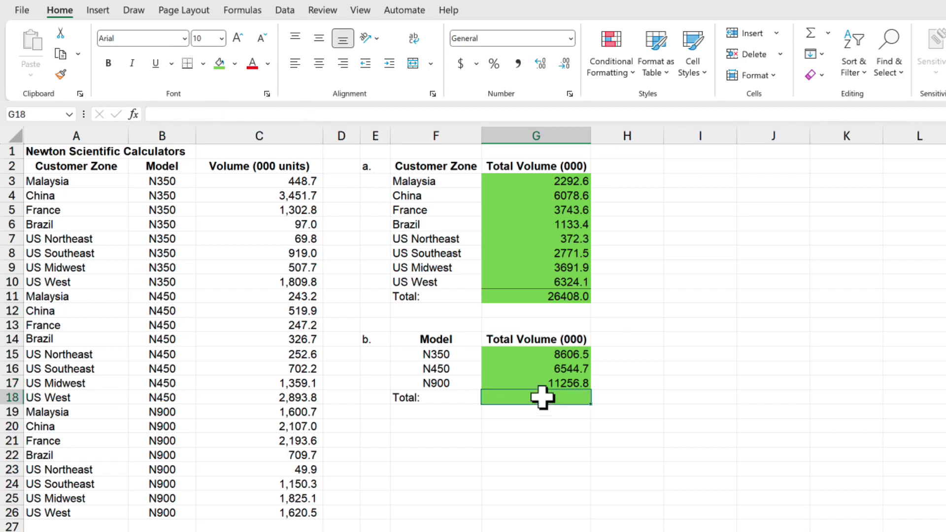
click(828, 33)
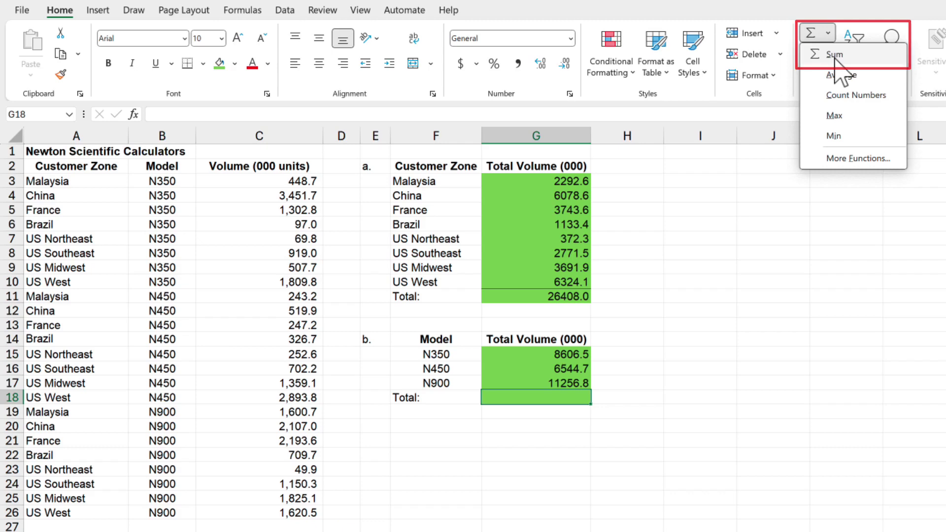
click(834, 55)
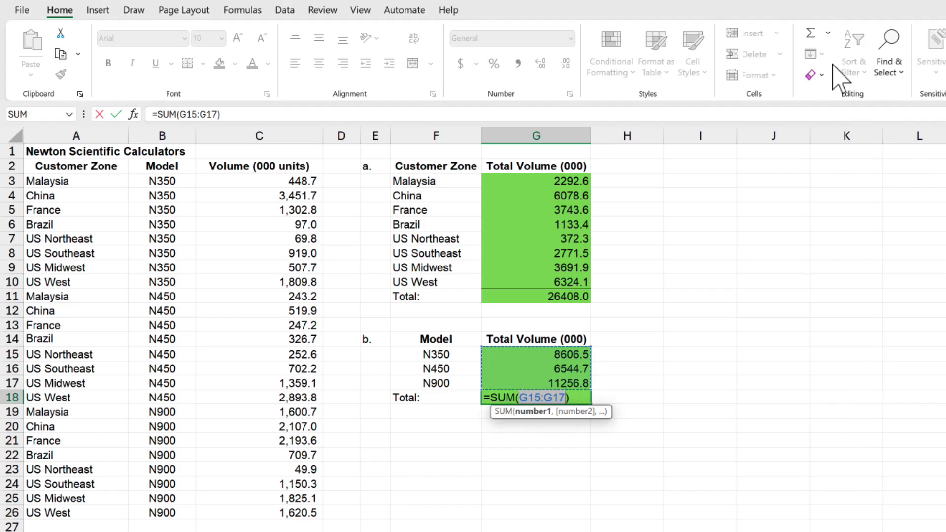
key(Return)
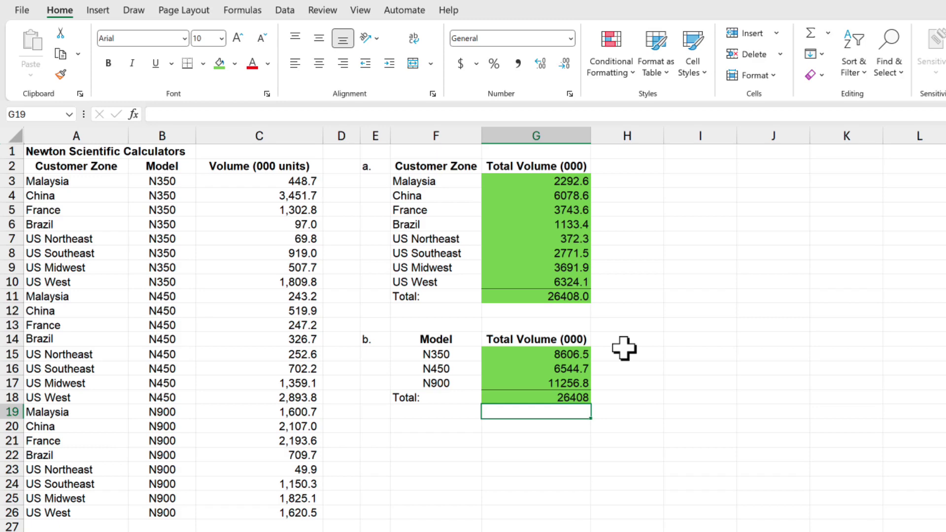
Step: Show the G18 grand total with one decimal as 26408.0
click(568, 397)
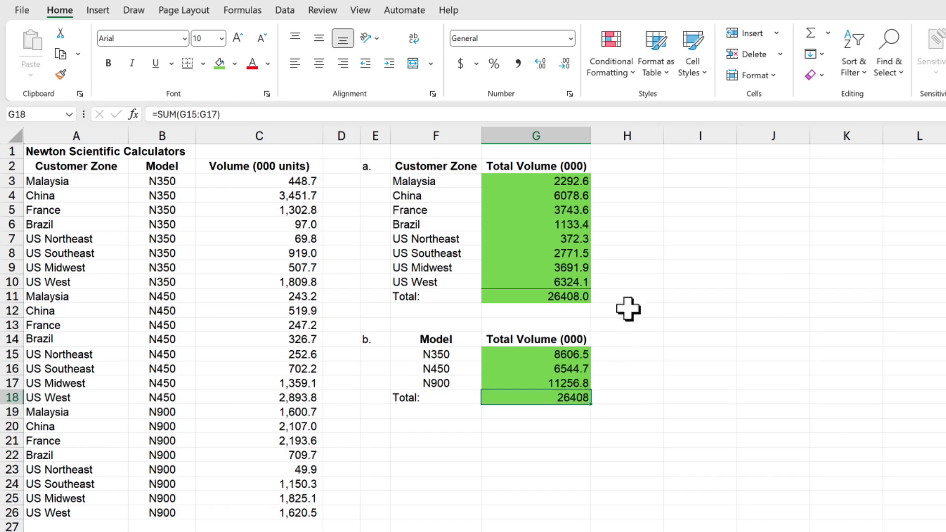
click(540, 63)
click(784, 340)
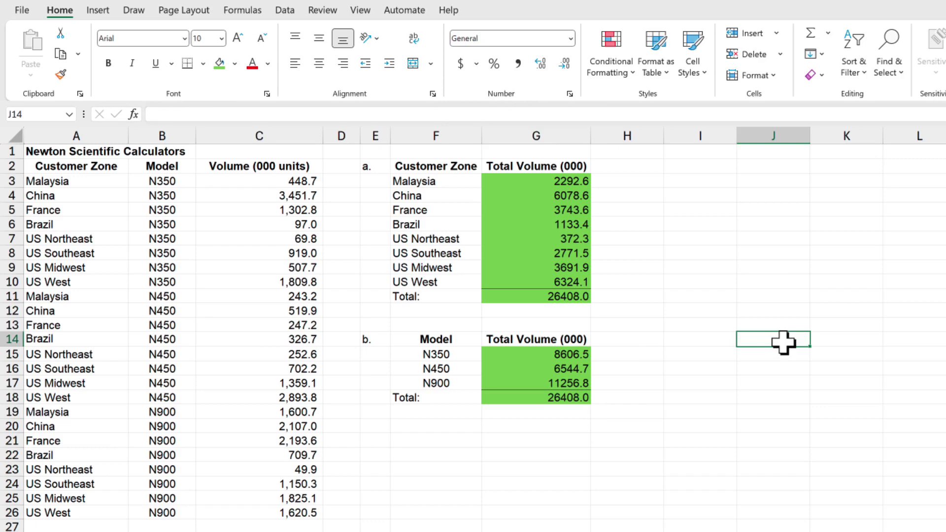